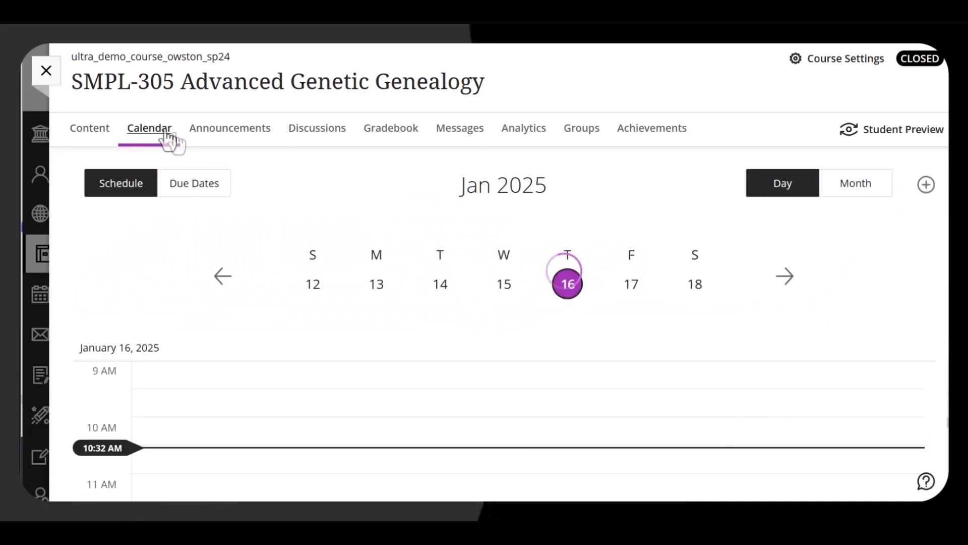
Switch the course calendar to month view to review January's due dates, then return to the day view for January 16.
left_click(855, 192)
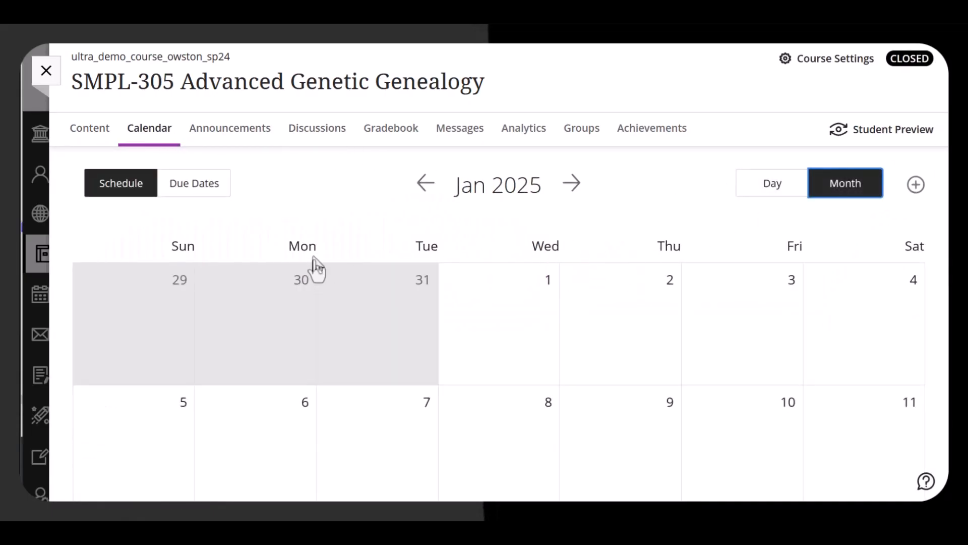
scroll(298, 216, "down", 5)
scroll(298, 222, "down", 1)
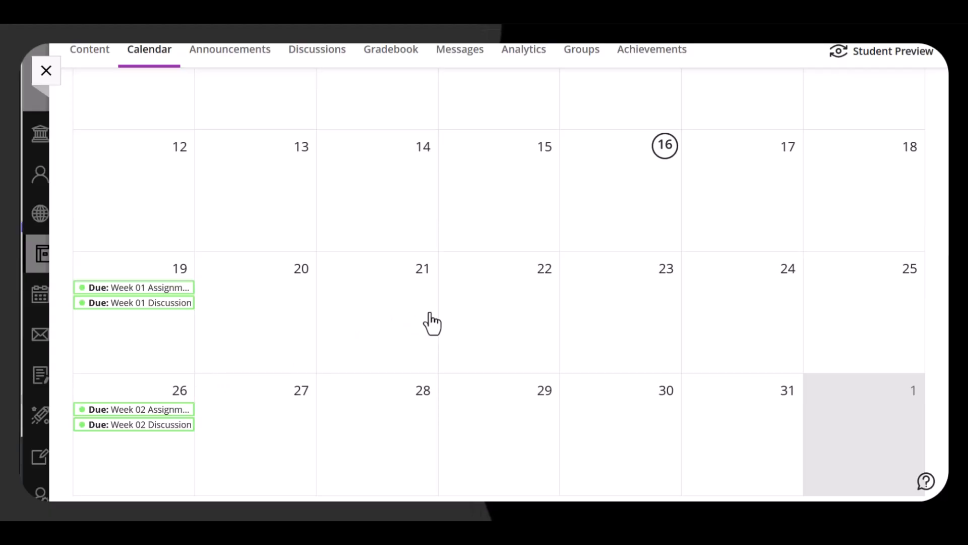
left_click(627, 205)
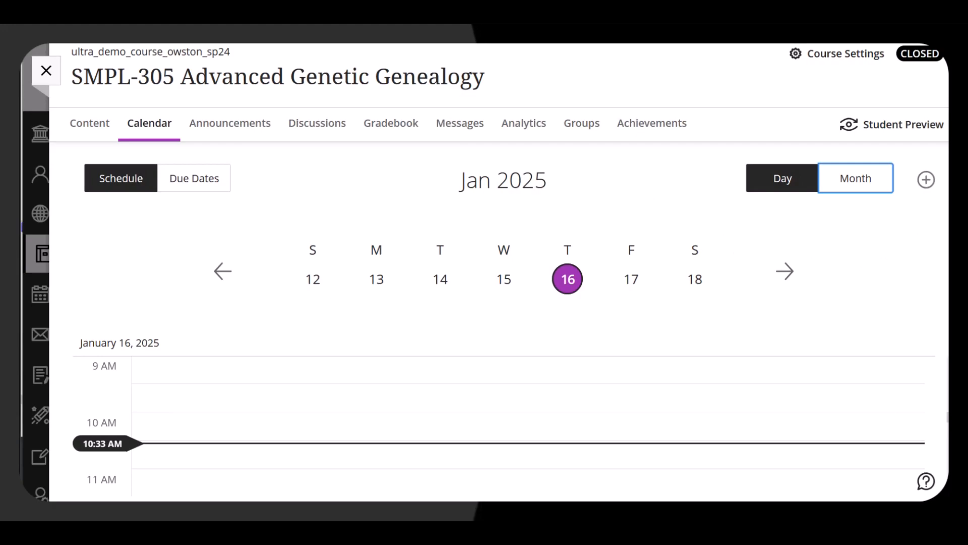
Add a new calendar event titled Initial Discussion Post Due.
left_click(926, 186)
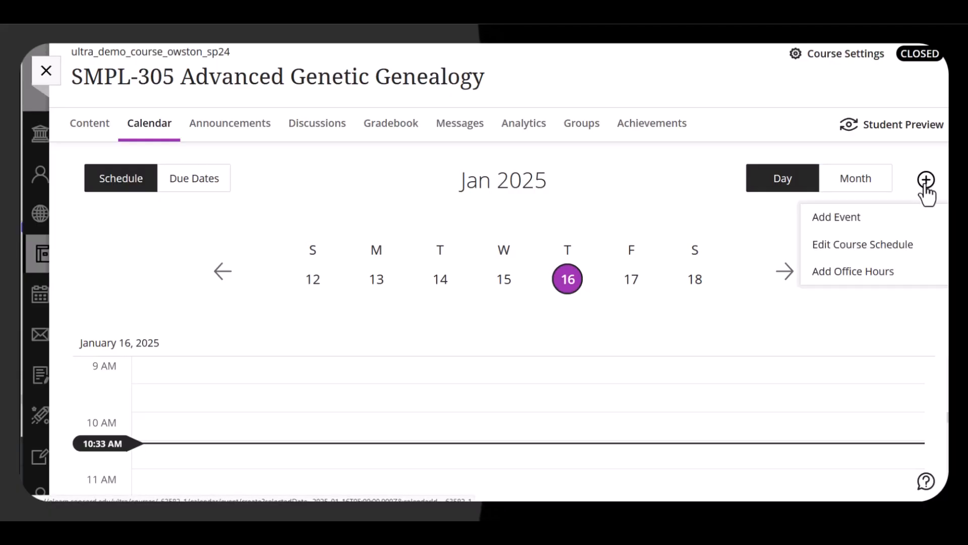
left_click(888, 226)
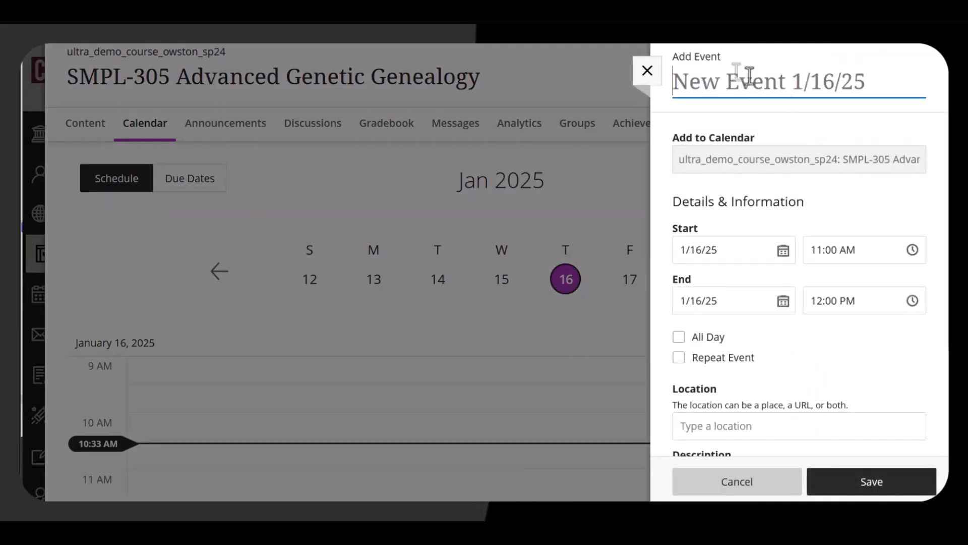
type("In")
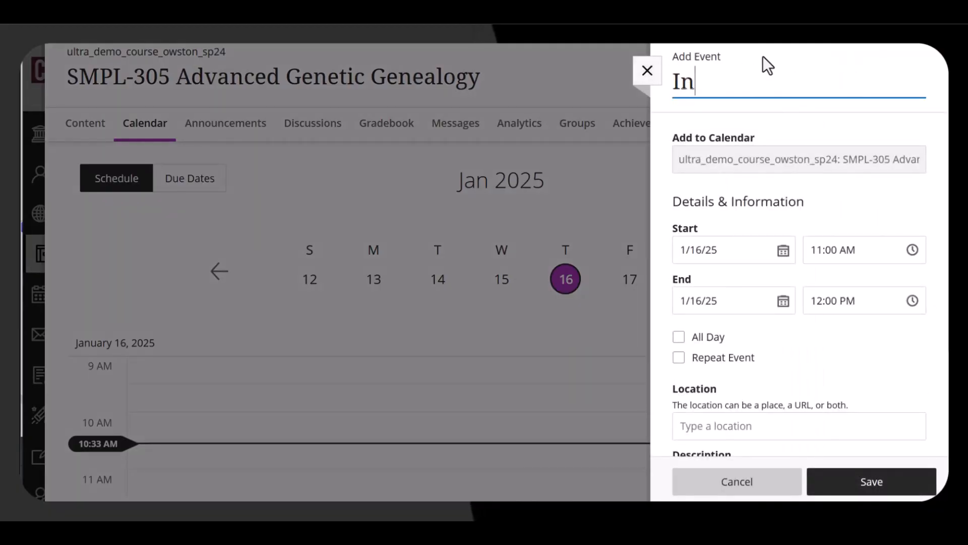
type("itia")
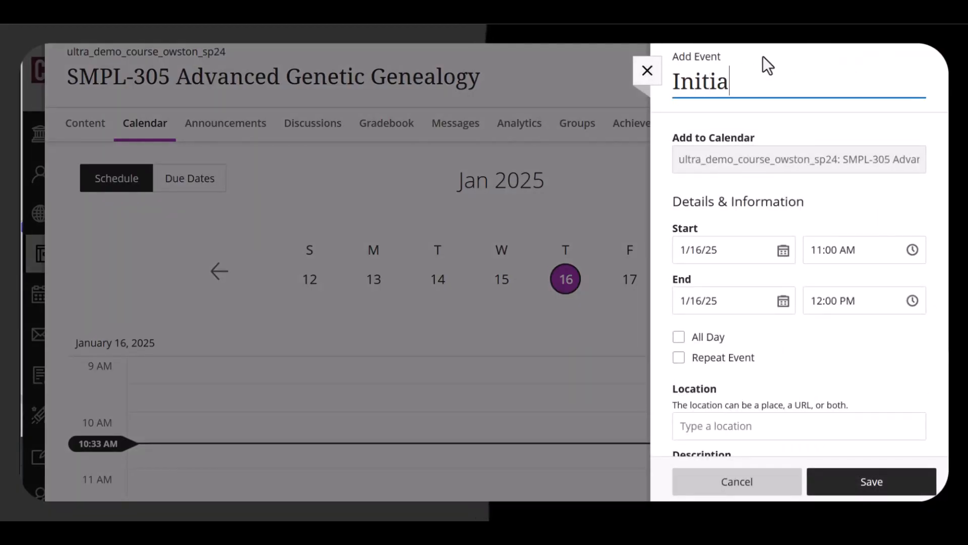
type("l Discussion P")
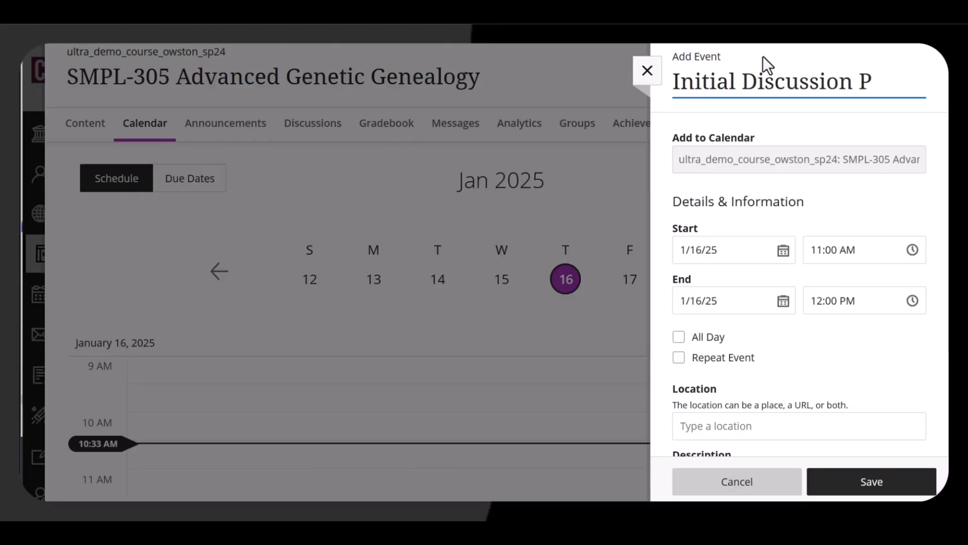
type("ost Due")
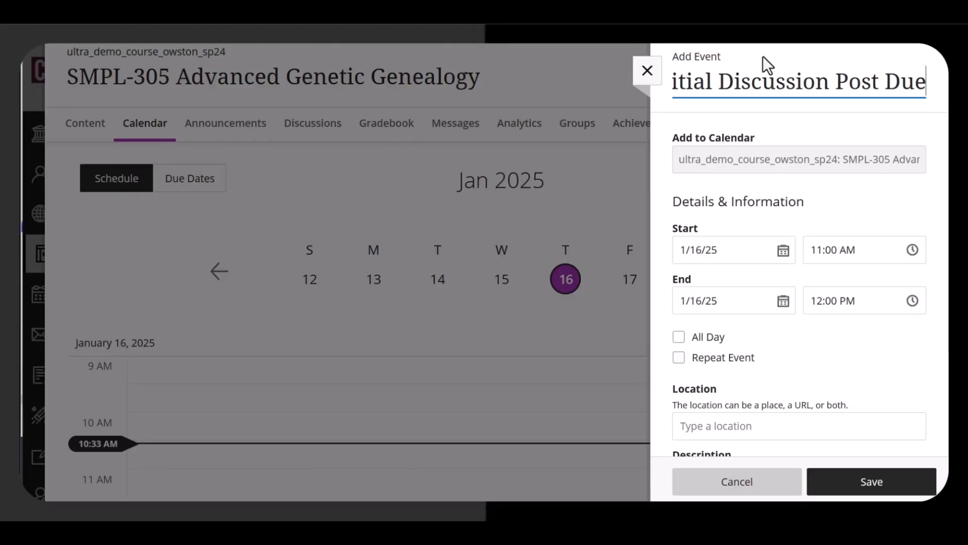
Set the event's end time to 11:59 PM and its start time to 11:00 PM.
left_click(823, 301)
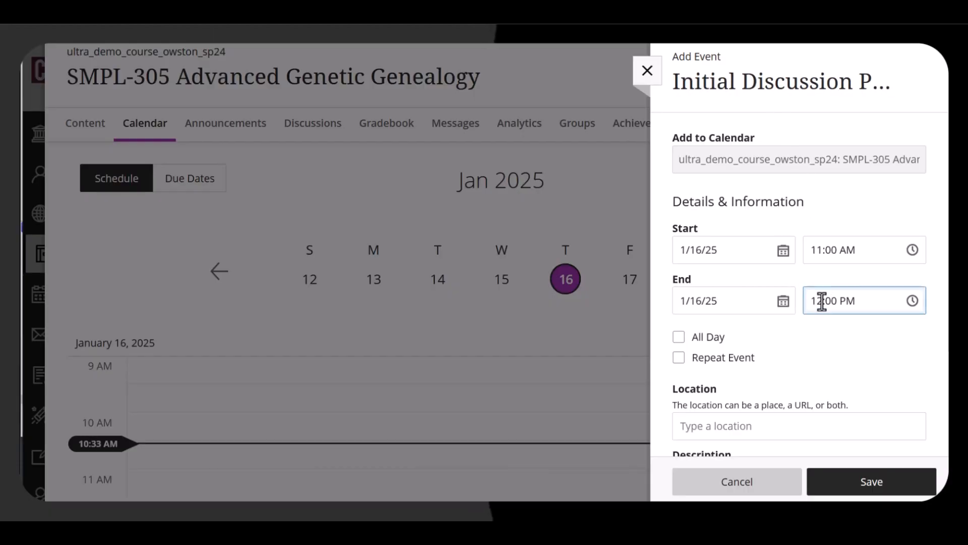
left_click_drag(822, 302, 794, 300)
type("11")
key("Right")
key("Delete")
key("Delete")
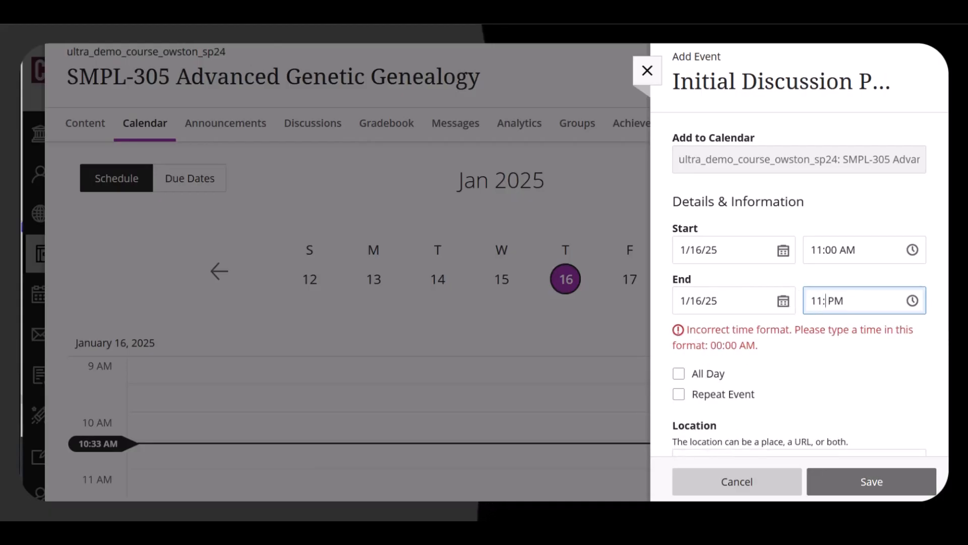
type("50")
key("BackSpace")
type("9")
key("Tab")
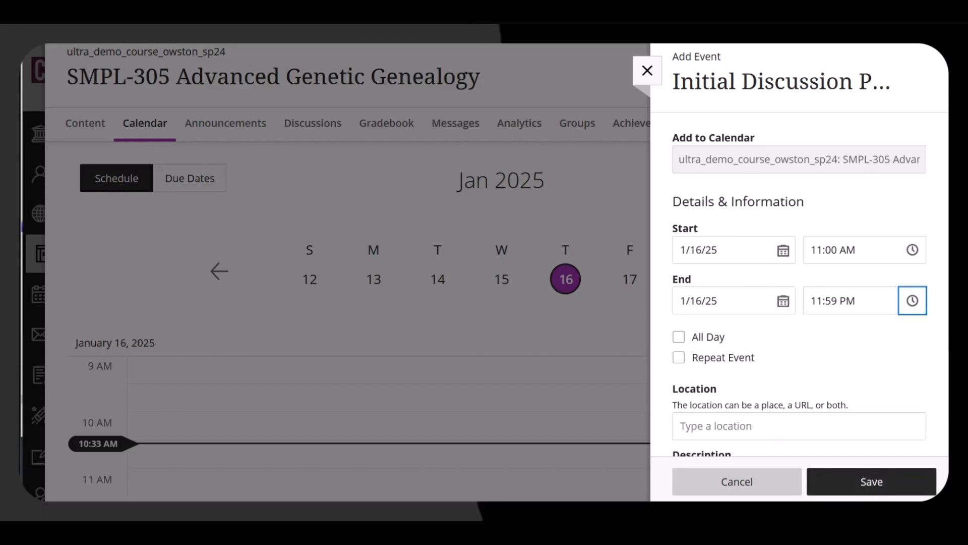
left_click(841, 249)
key("BackSpace")
type("P")
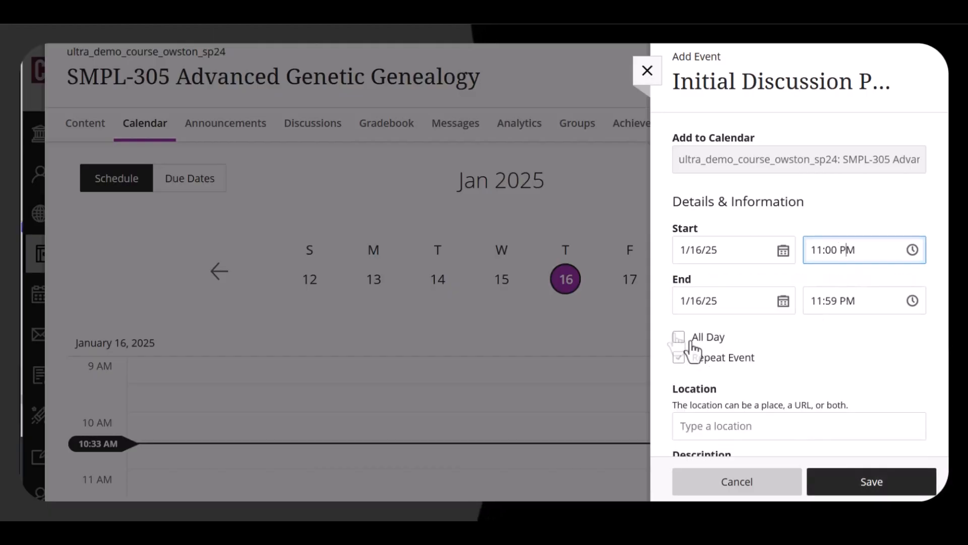
Make the event repeat weekly, ending after 17 occurrences, and save it.
left_click(679, 358)
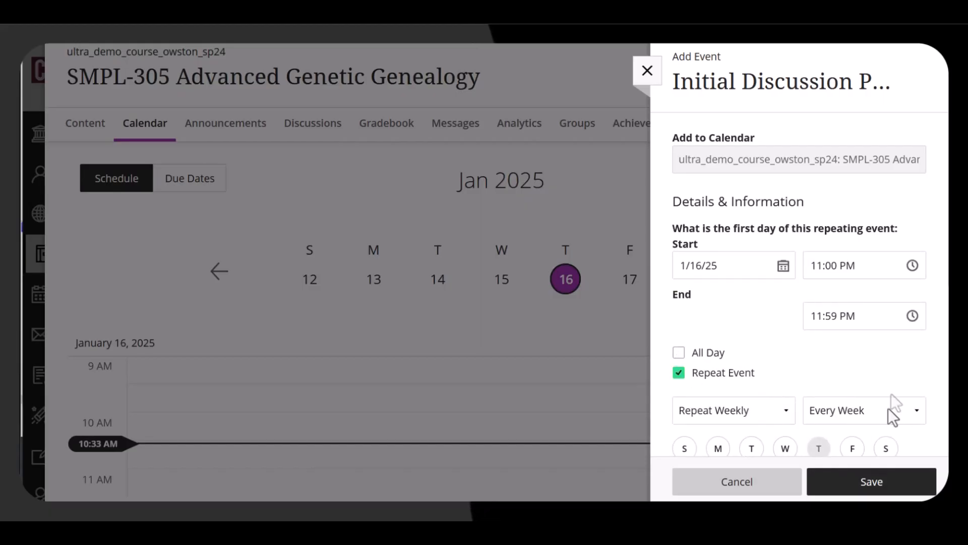
scroll(890, 399, "down", 3)
double_click(873, 320)
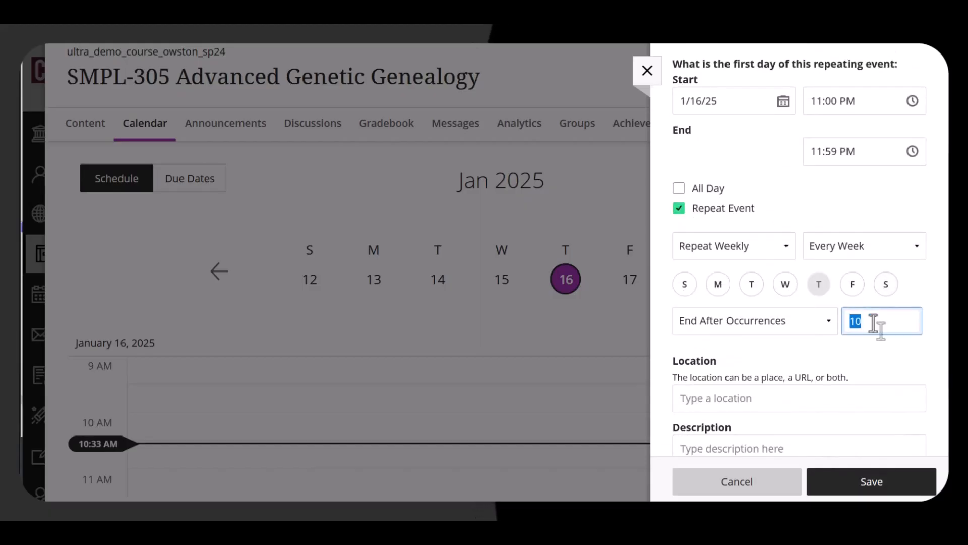
key("BackSpace")
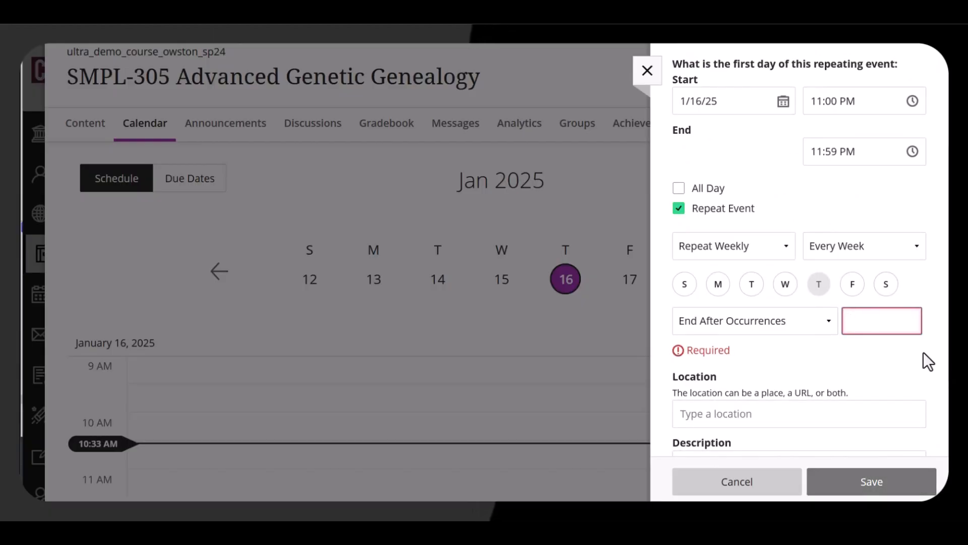
type("17")
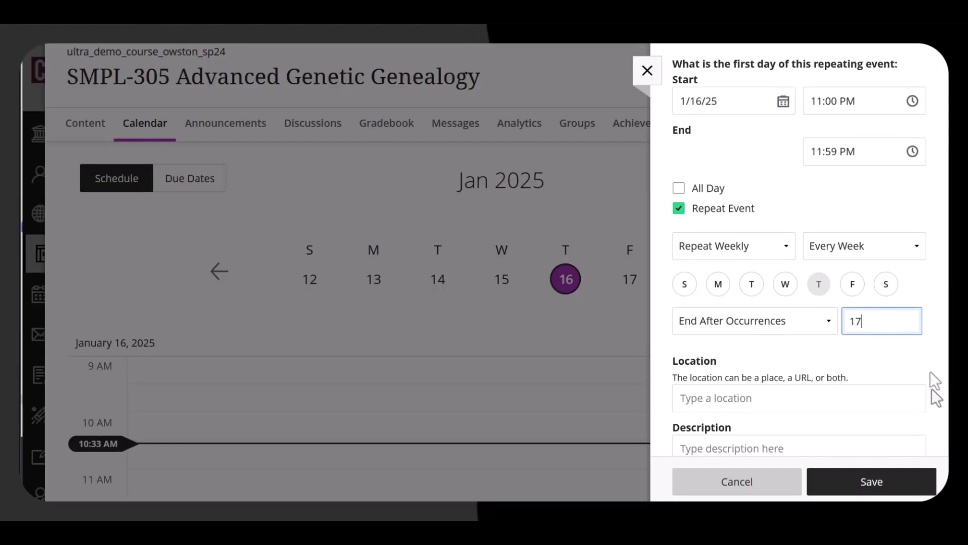
left_click(882, 483)
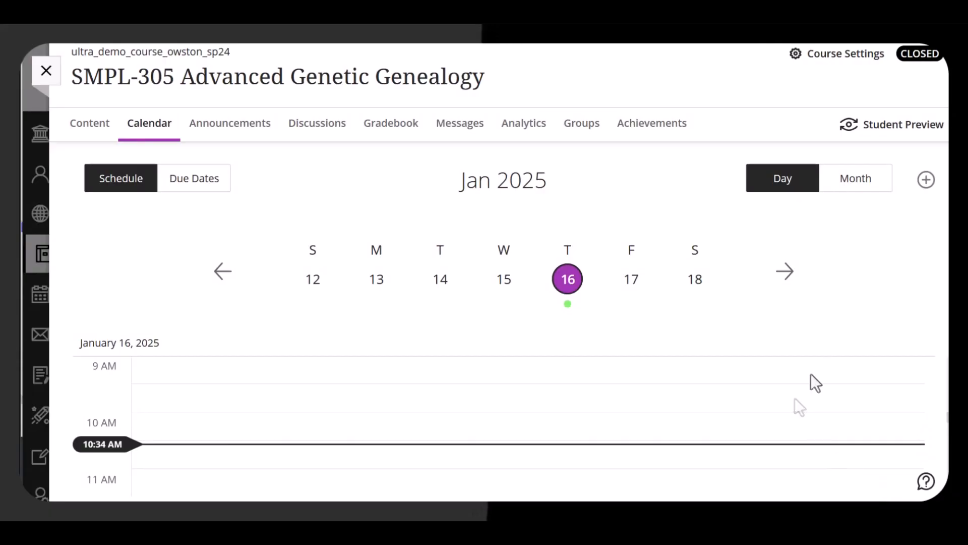
Browse the month view forward to March and open March 13 in day view.
left_click(840, 191)
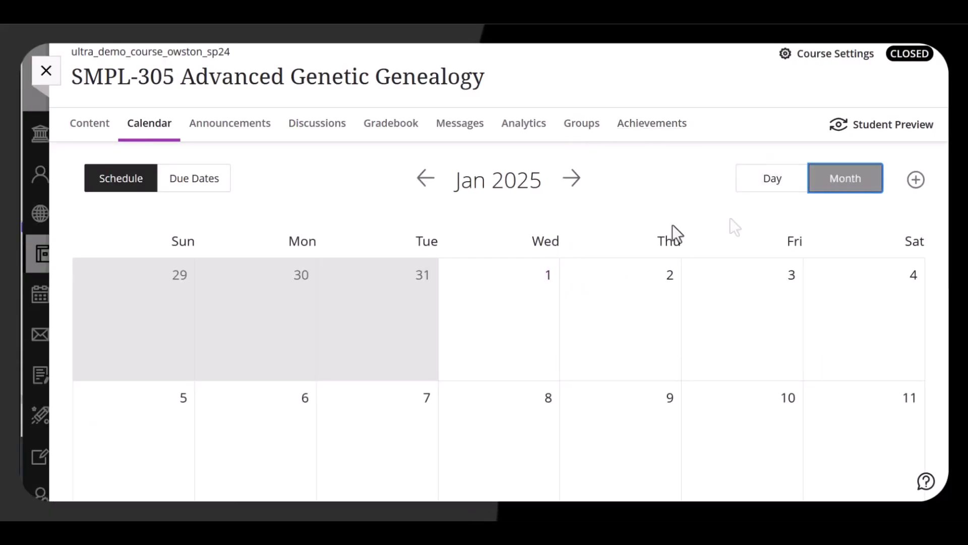
scroll(601, 232, "down", 2)
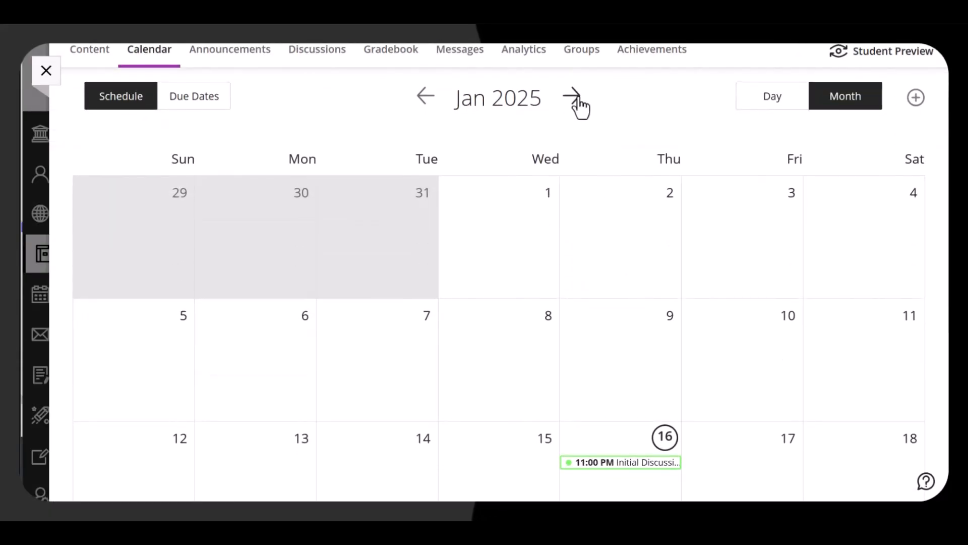
left_click(575, 98)
left_click(576, 100)
scroll(600, 193, "down", 4)
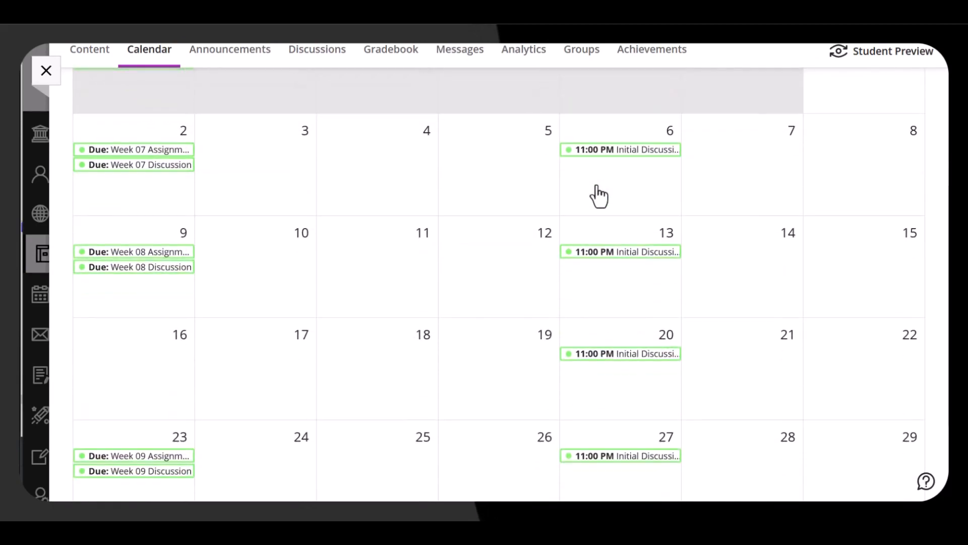
left_click(625, 262)
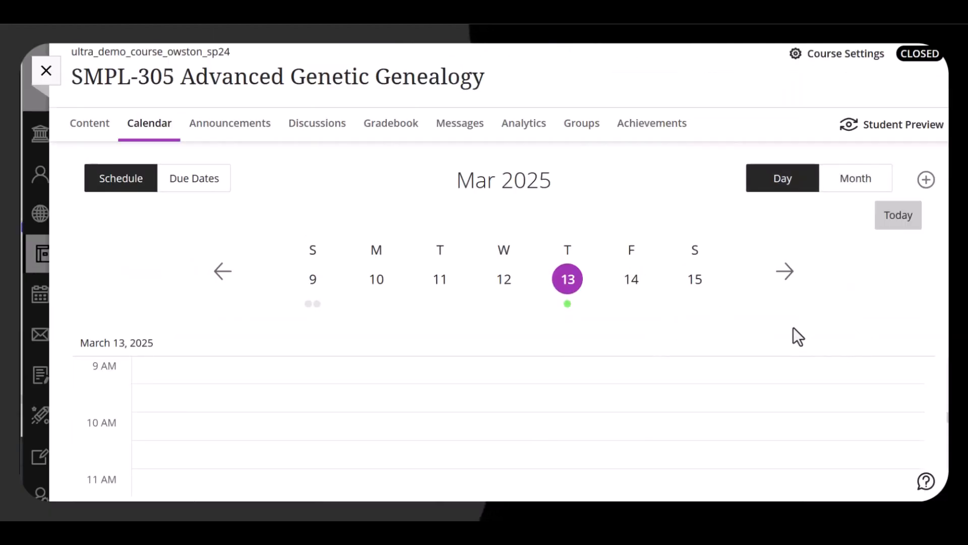
Delete only the March 13 occurrence of the Initial Discussion Post Due event.
scroll(696, 368, "down", 7)
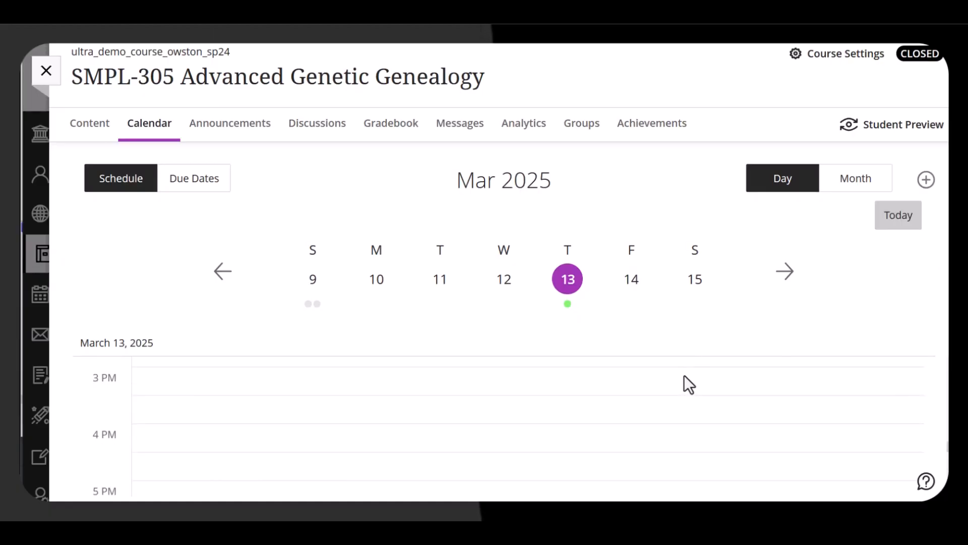
scroll(684, 383, "down", 7)
left_click(650, 460)
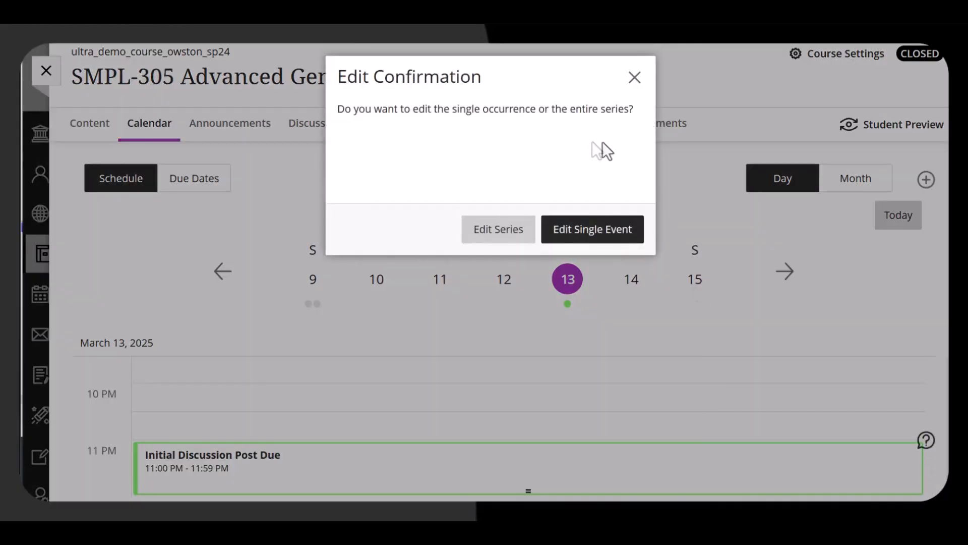
left_click(559, 233)
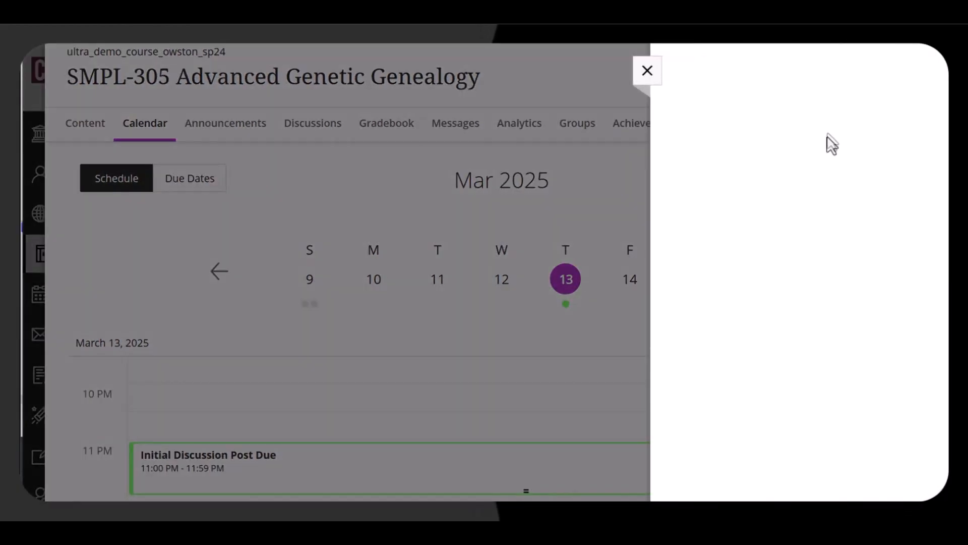
left_click(912, 76)
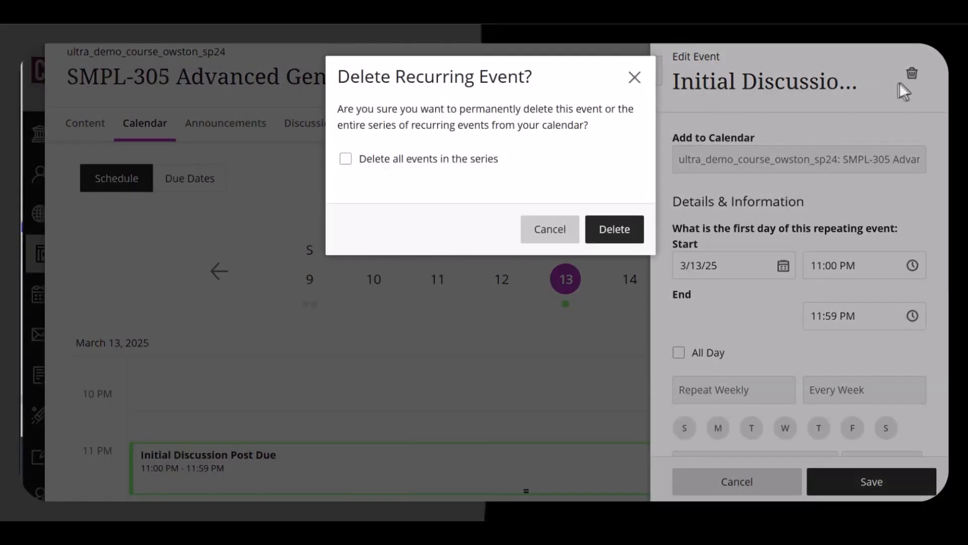
left_click(599, 233)
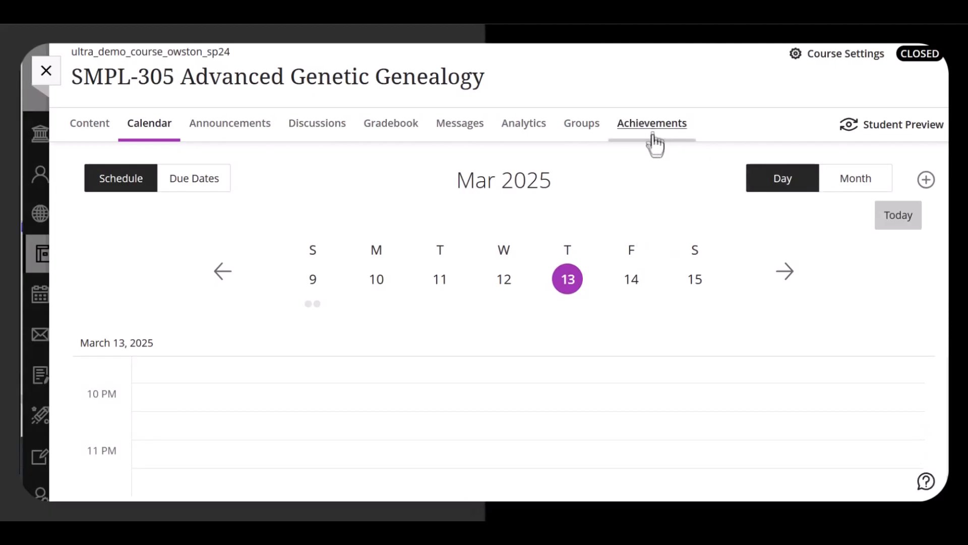
Go to Monday, January 13 and add a new event titled Week Begins.
left_click(850, 189)
scroll(716, 232, "down", 5)
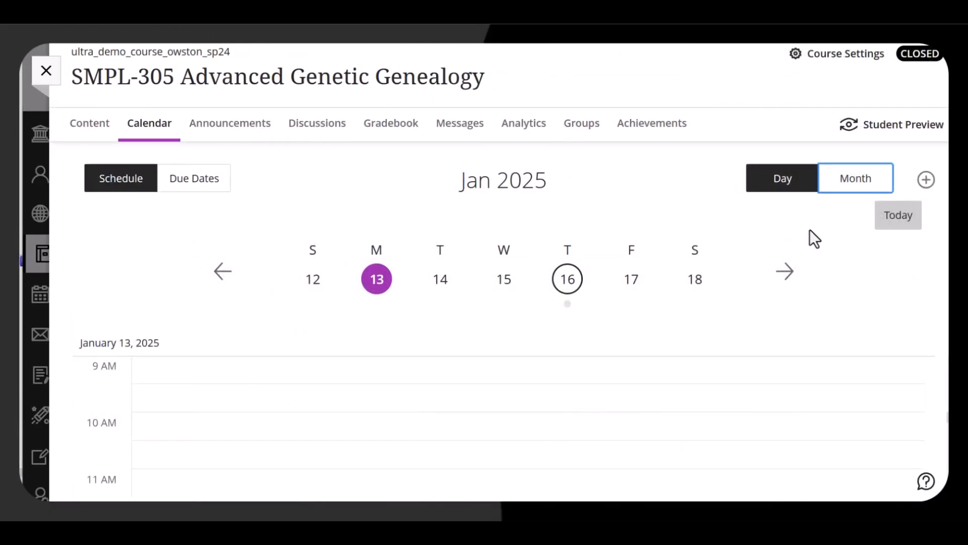
left_click(927, 181)
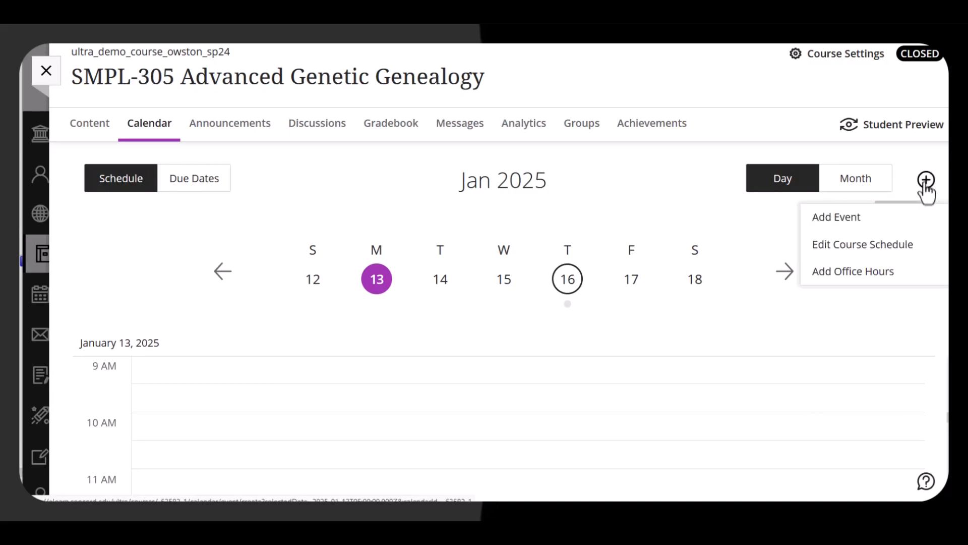
left_click(880, 218)
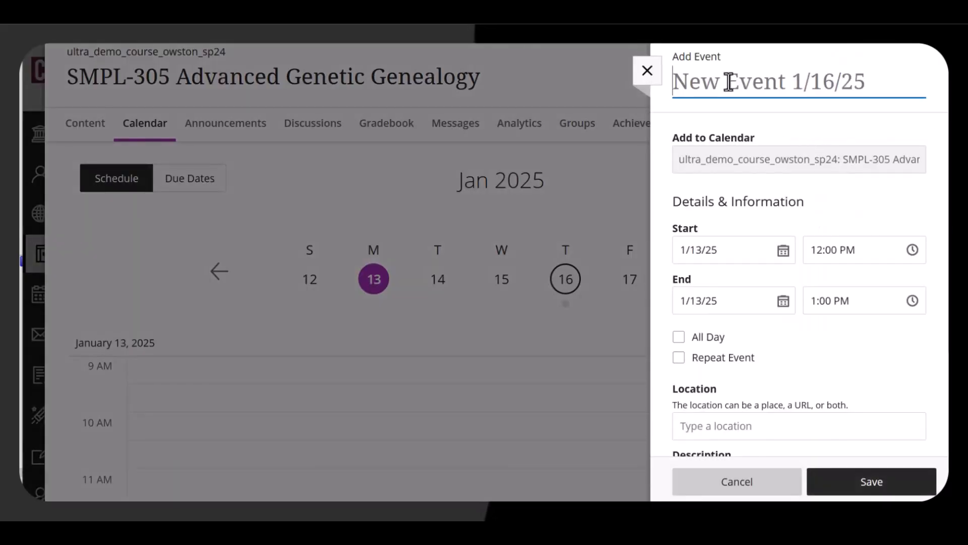
type("W")
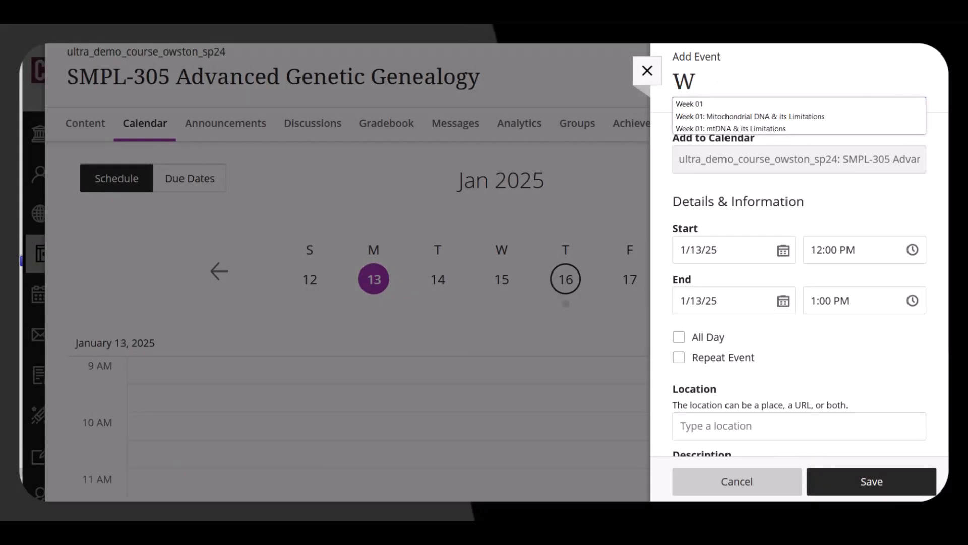
type("eek B")
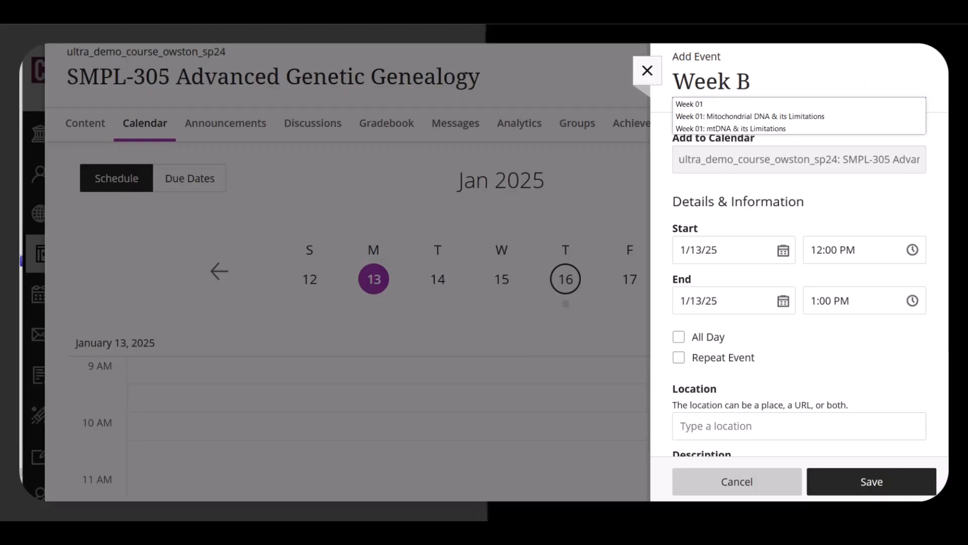
type("egins")
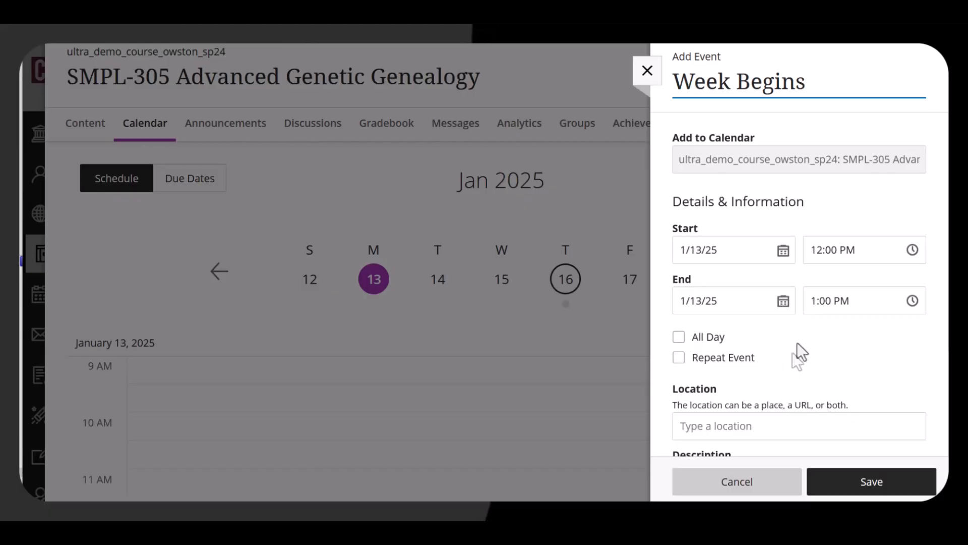
Set the Week Begins event's end time to 10:00 AM.
left_click(816, 302)
type("0")
left_click(815, 303)
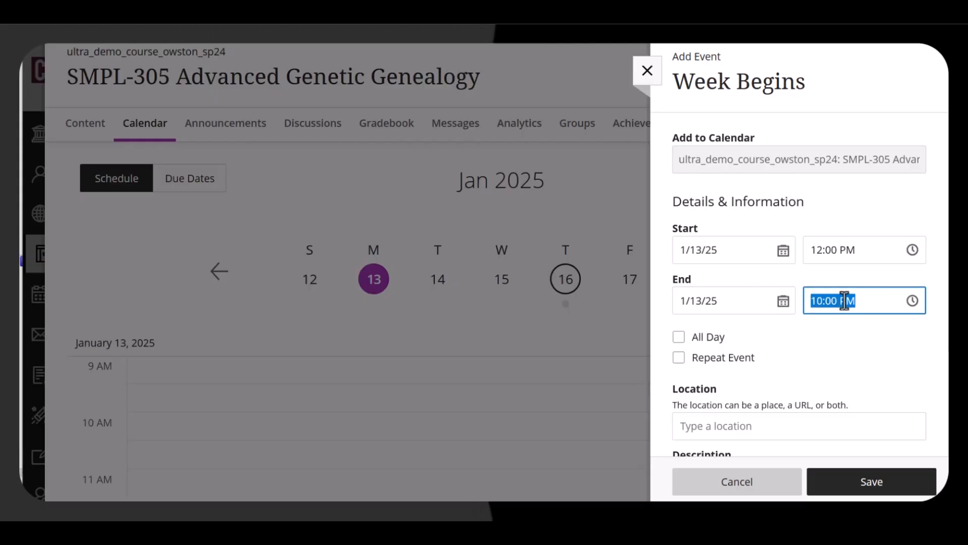
left_click(845, 301)
key("BackSpace")
type("A")
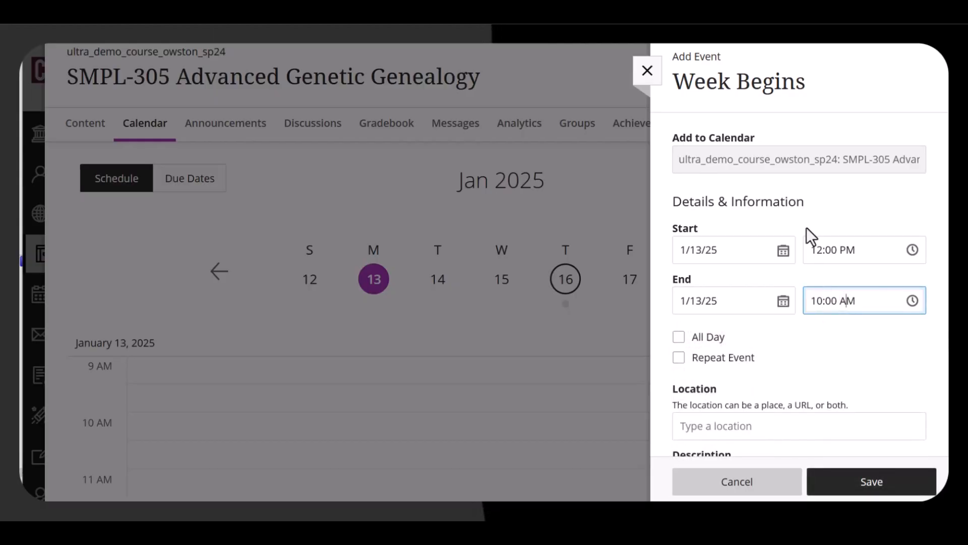
Set the Week Begins event's start time to 9:00 AM.
left_click(863, 248)
type("9:00 AM")
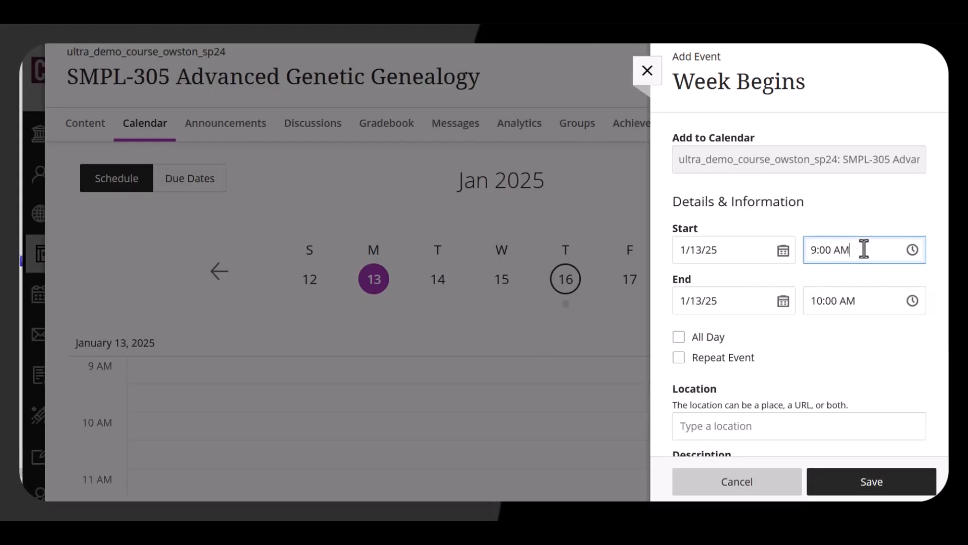
Make the event repeat weekly on Mondays, ending after 17 occurrences, and save it.
left_click(679, 337)
left_click(680, 358)
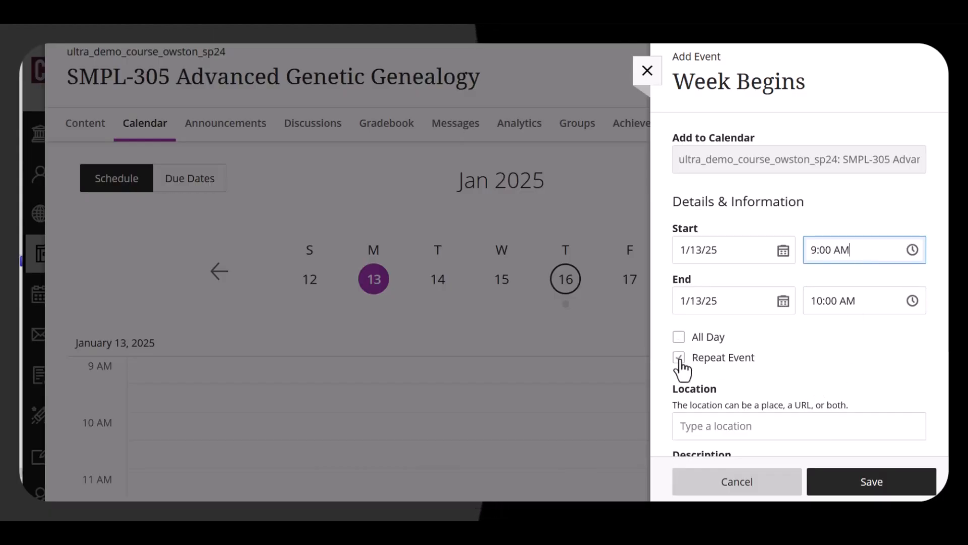
scroll(817, 355, "down", 3)
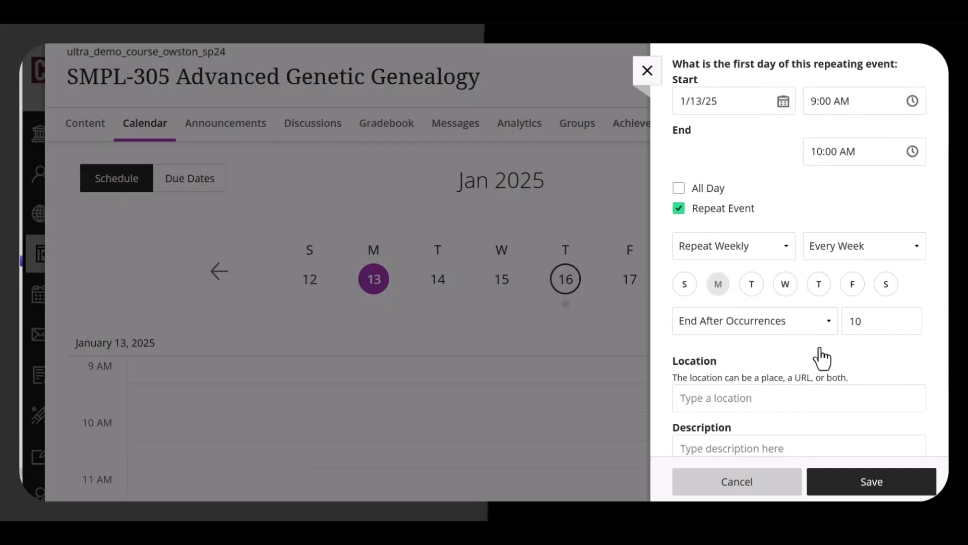
double_click(865, 319)
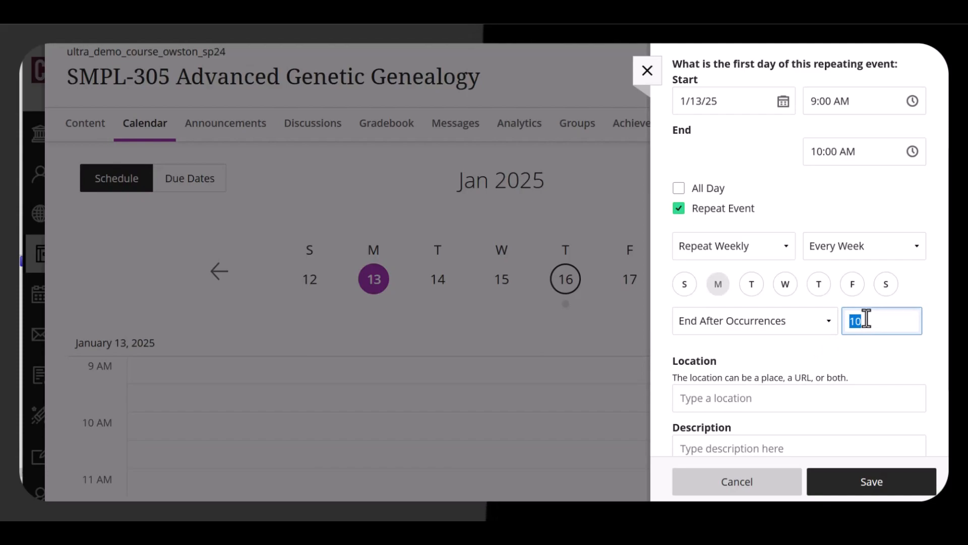
type("1")
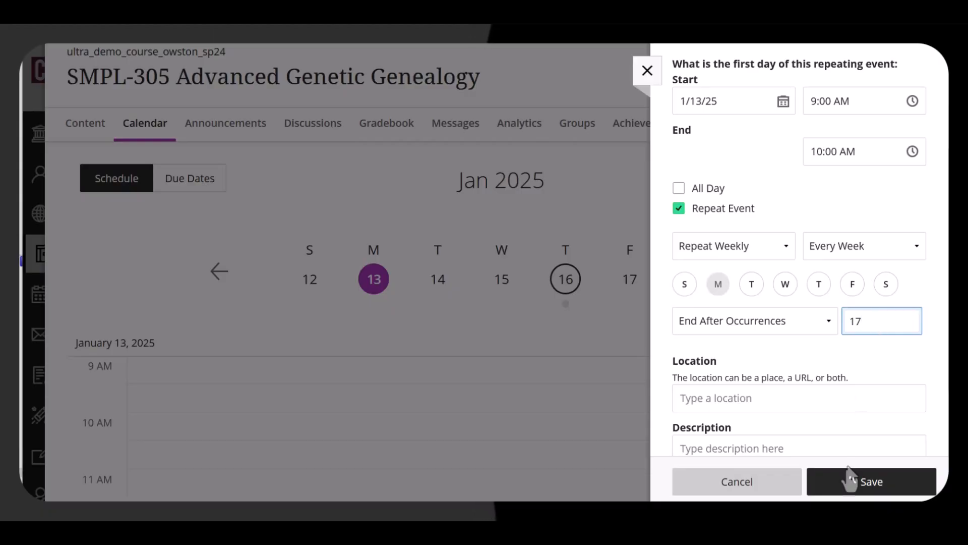
left_click(850, 484)
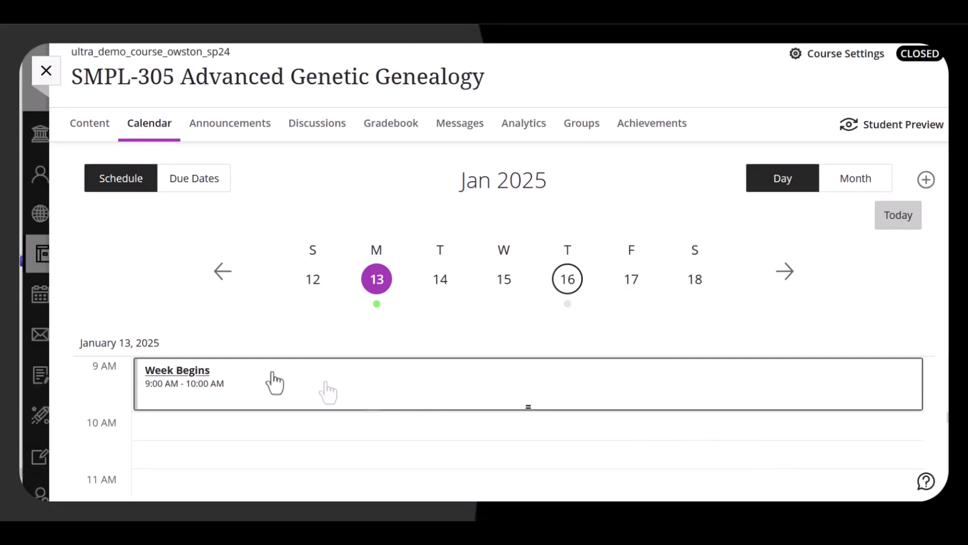
Rename only the January 13 occurrence to Week 1 Begins.
left_click(188, 375)
left_click(612, 230)
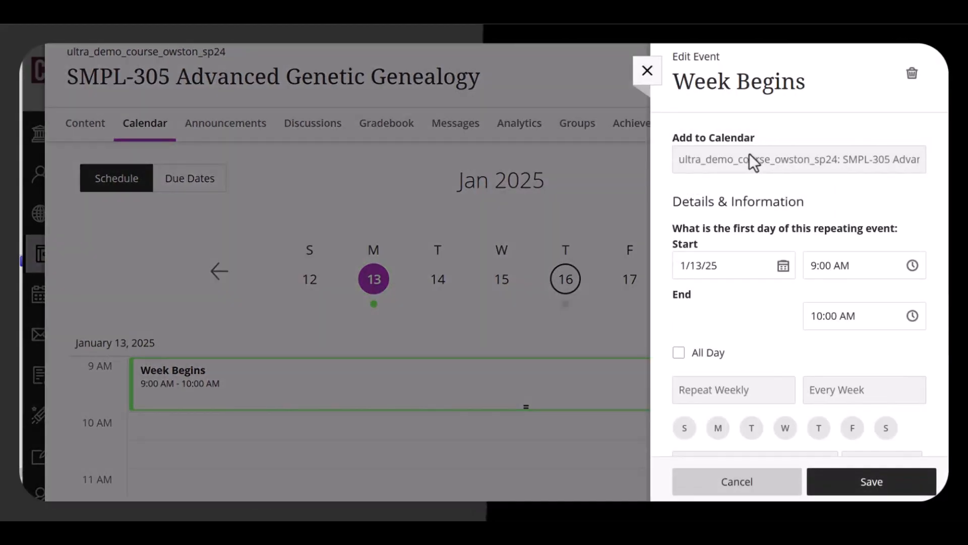
left_click(739, 82)
type("1")
left_click(920, 492)
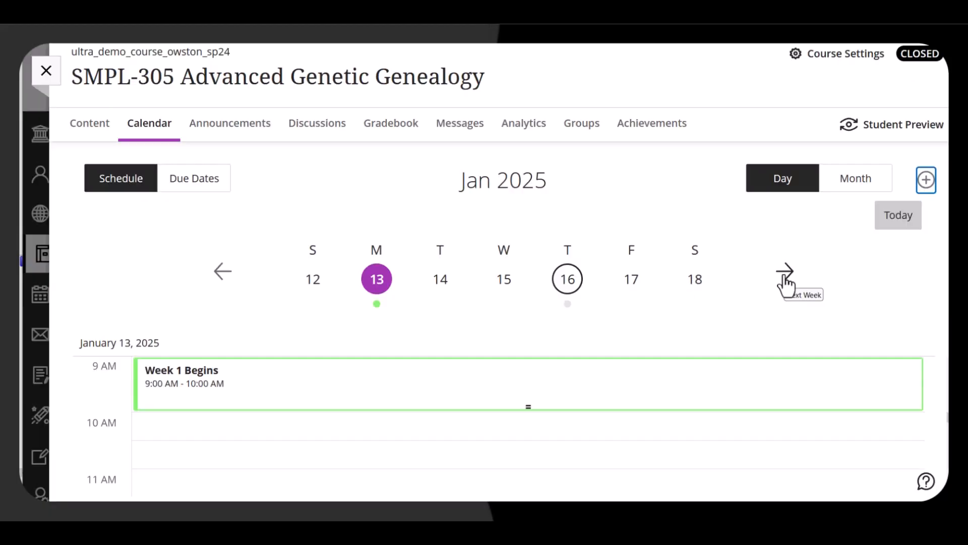
Move to the next week and rename only the January 20 occurrence to Week 2 Begins.
left_click(786, 283)
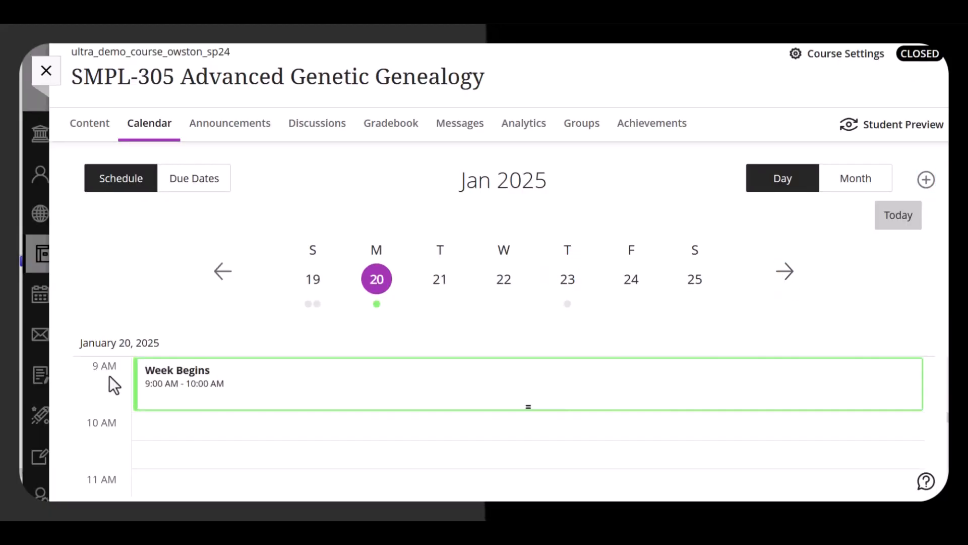
left_click(170, 384)
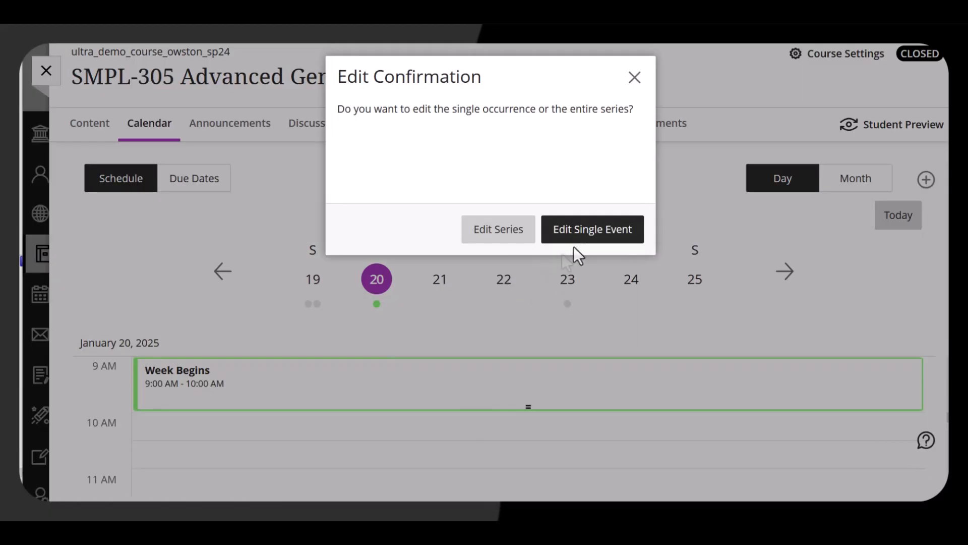
left_click(579, 238)
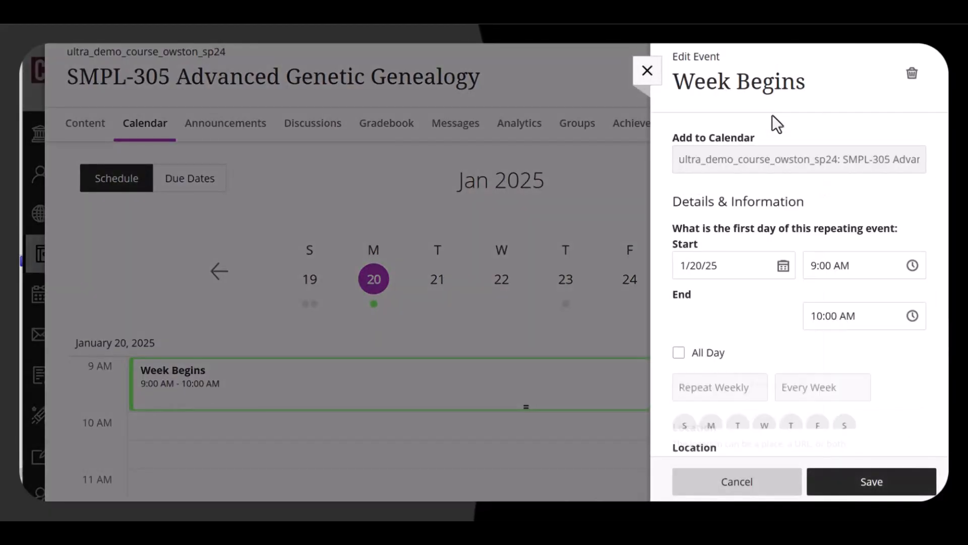
left_click(737, 88)
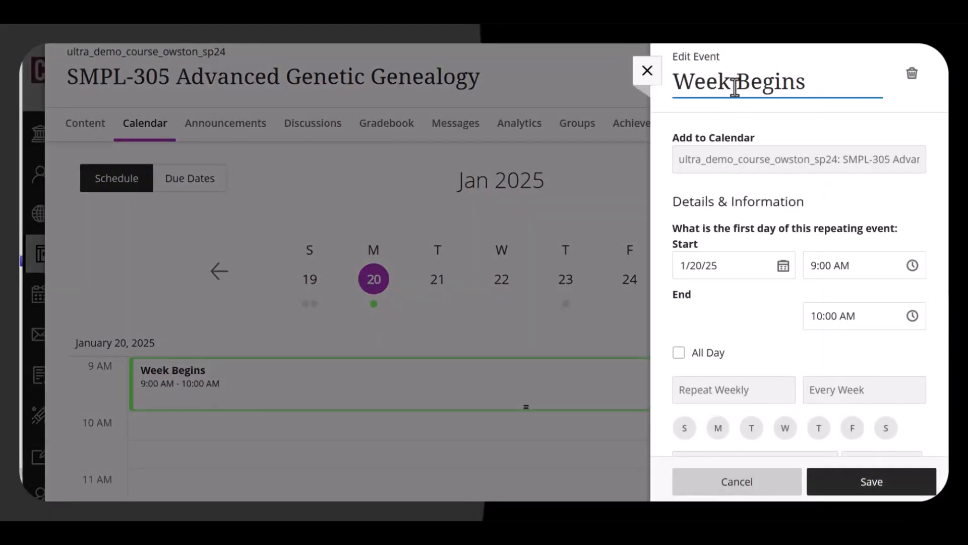
type("2")
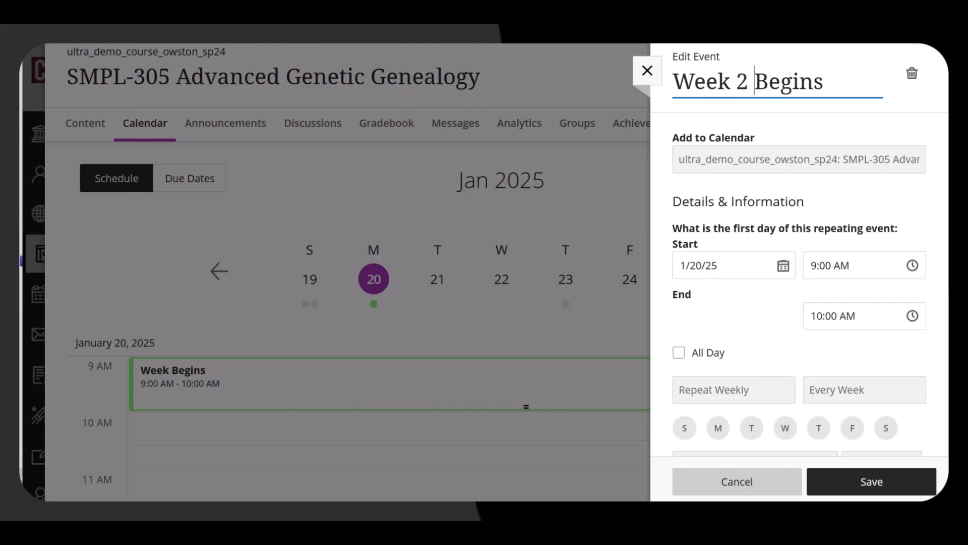
left_click(843, 492)
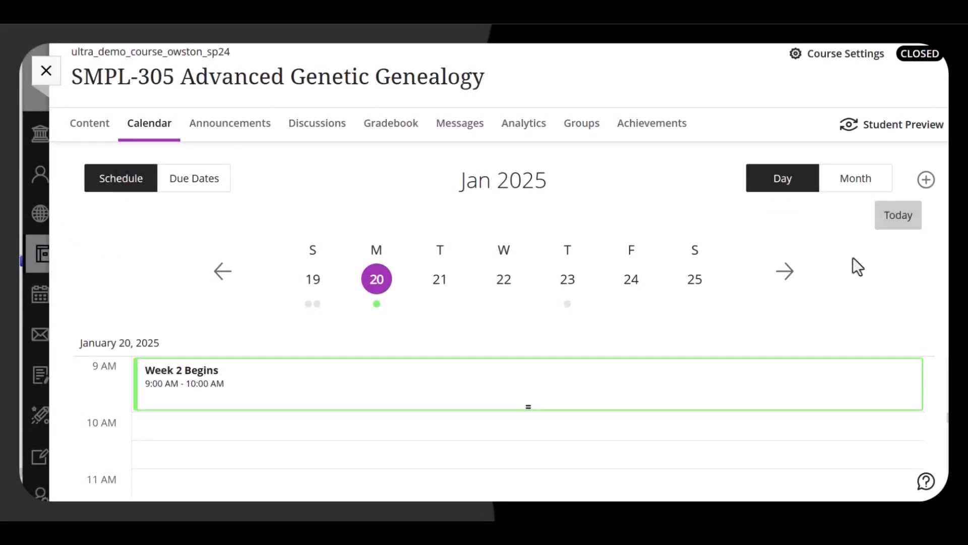
Go to Monday, March 10 and delete only that single Week Begins occurrence.
left_click(790, 280)
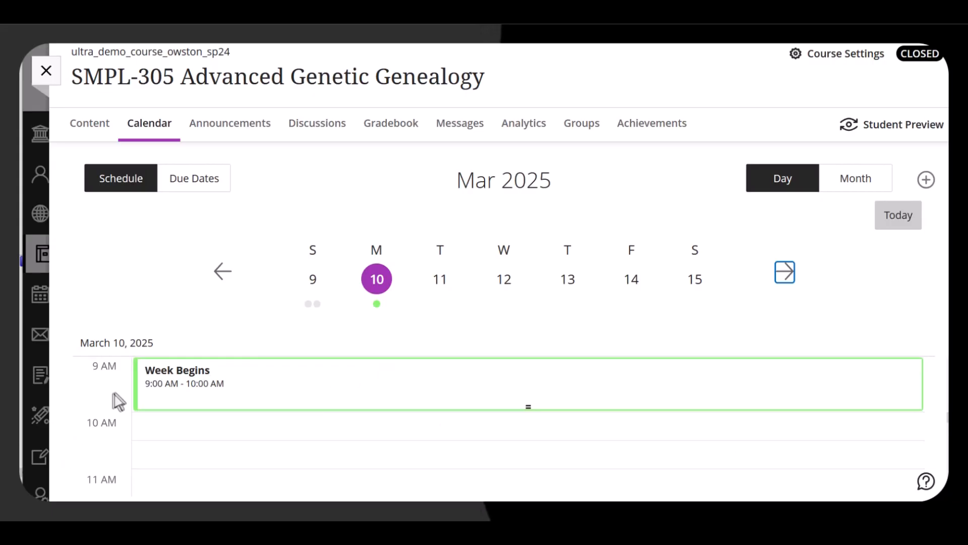
left_click(184, 382)
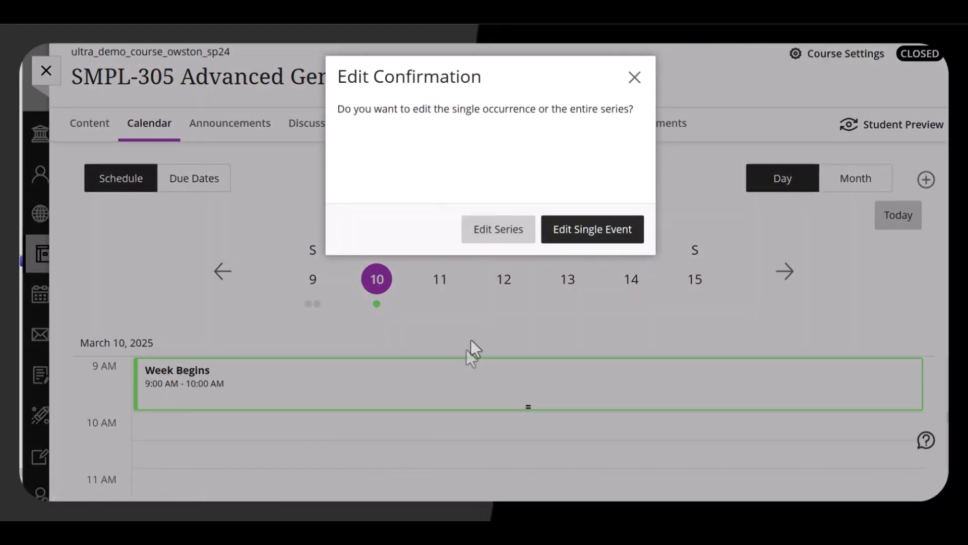
left_click(593, 242)
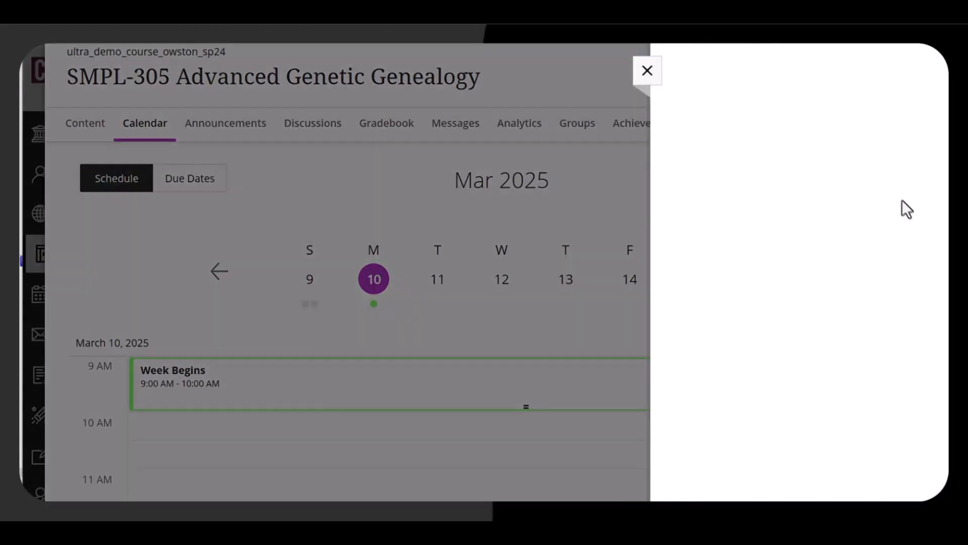
left_click(911, 76)
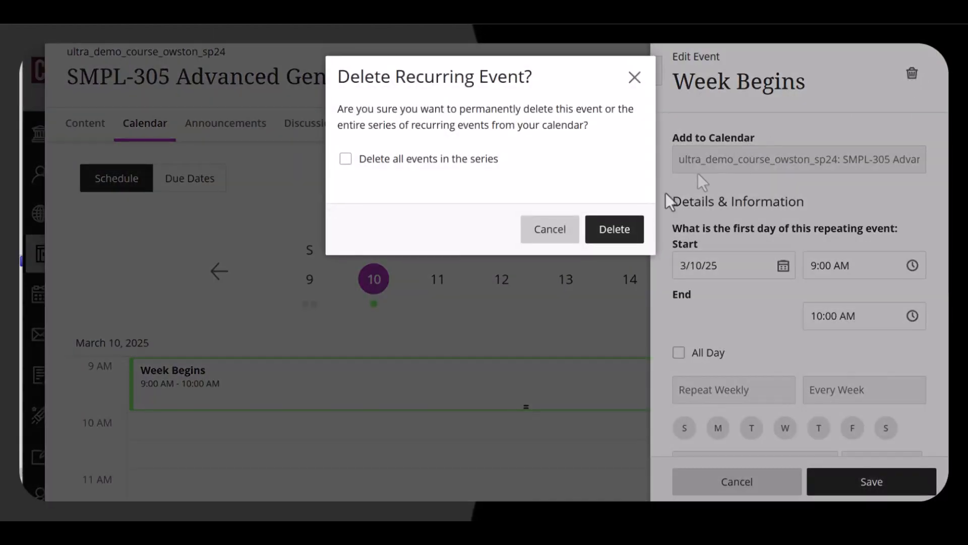
left_click(624, 231)
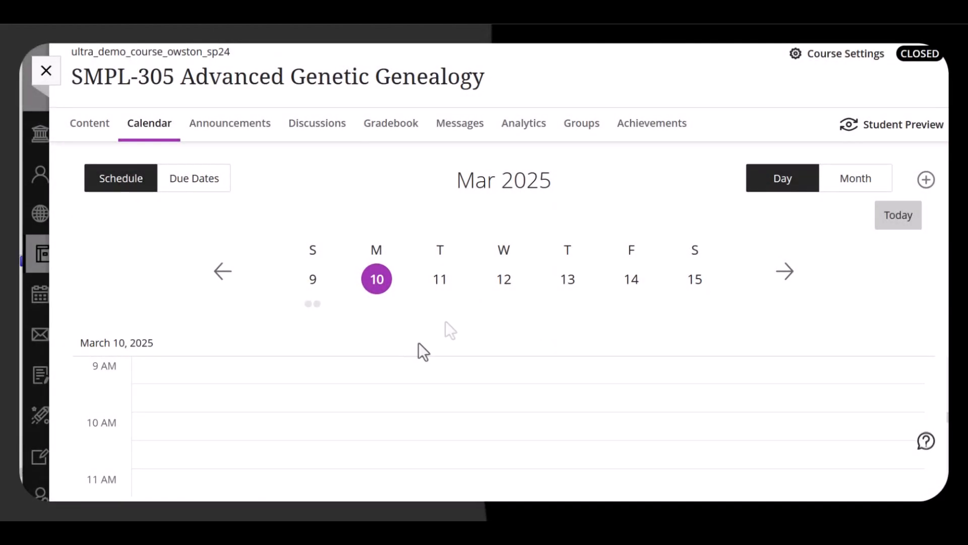
Add a new event on March 10 titled Spring Break Week.
left_click(926, 181)
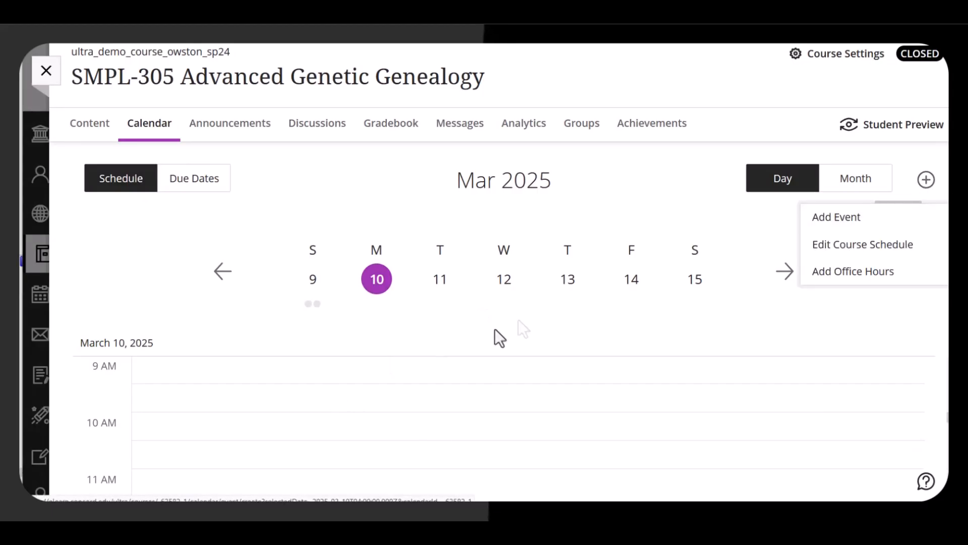
left_click(892, 220)
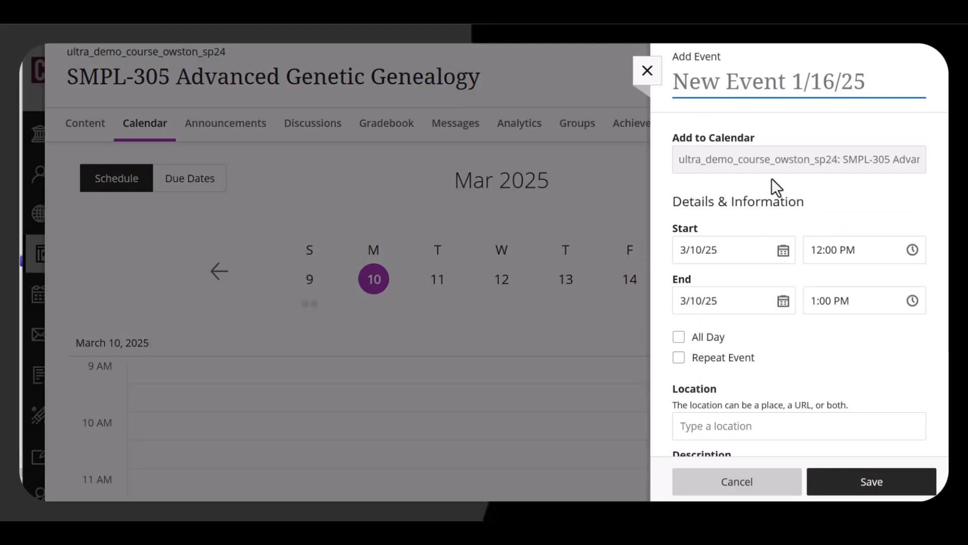
type("Spring G")
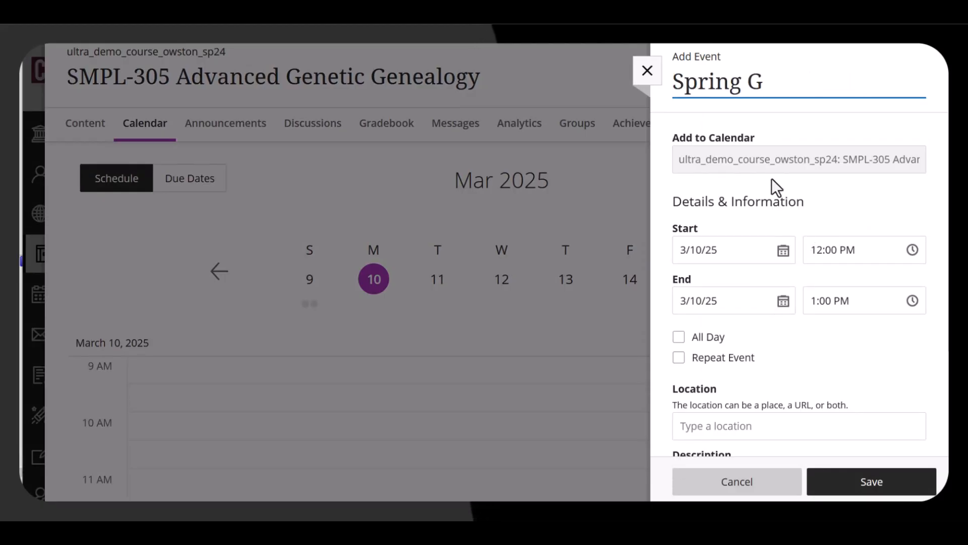
key("BackSpace")
type("Break ")
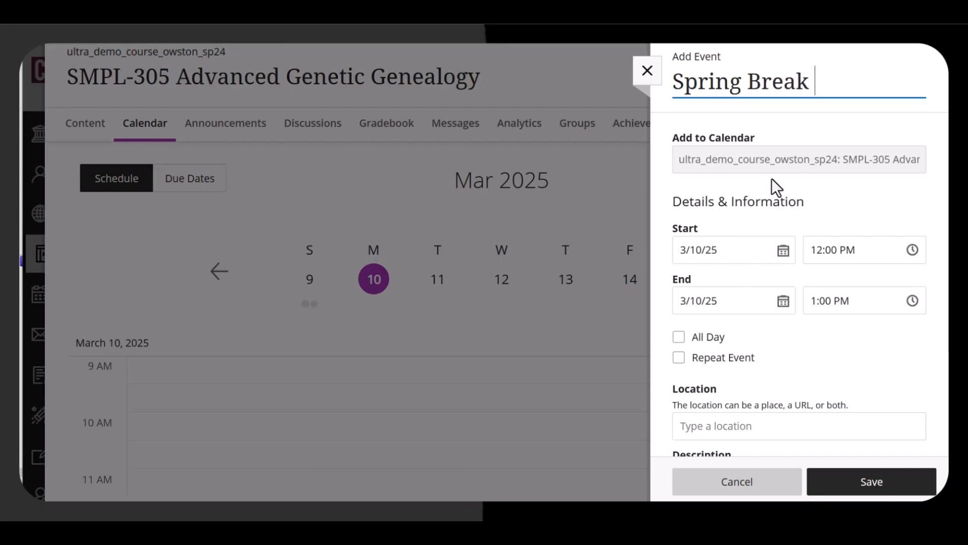
type("Week")
Make Spring Break Week an all-day event ending 3/16/25 and save it.
left_click(720, 337)
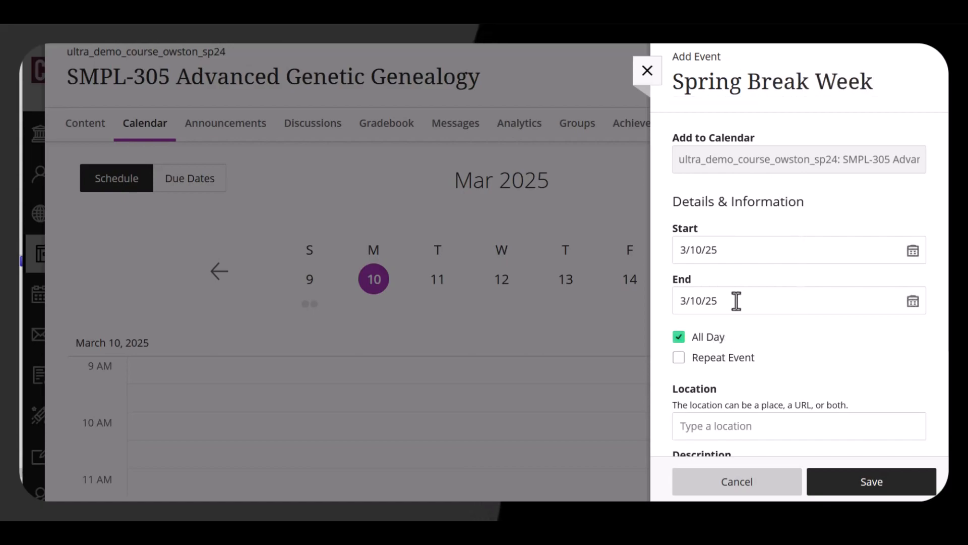
left_click(912, 305)
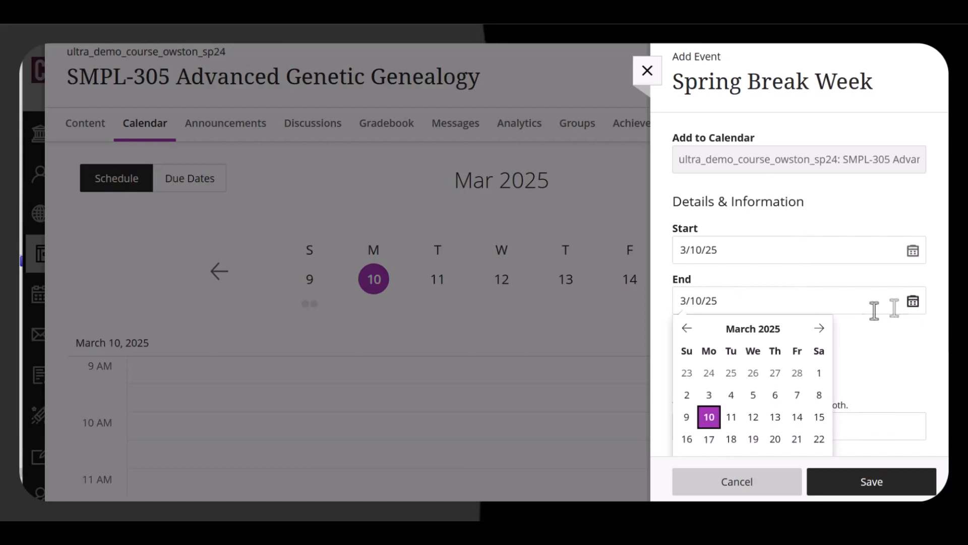
left_click(687, 440)
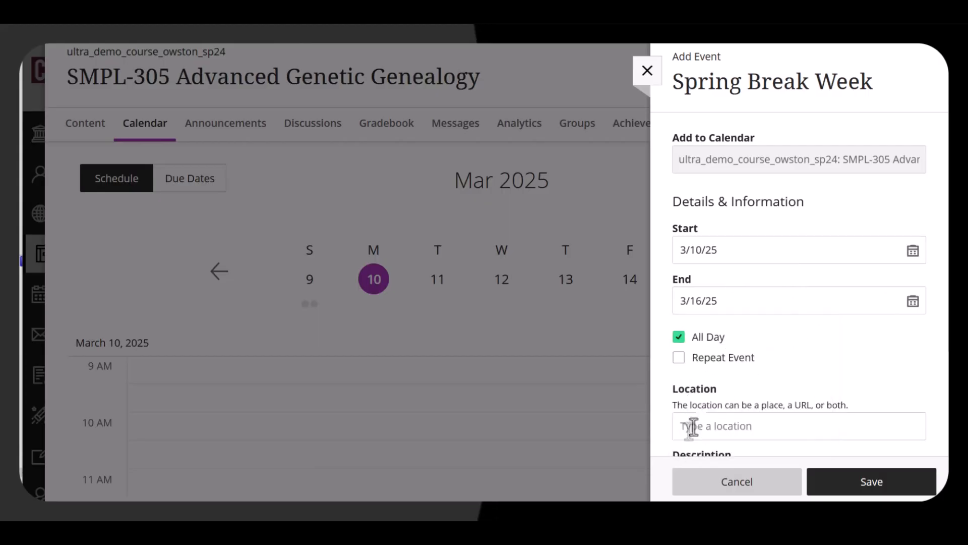
left_click(858, 492)
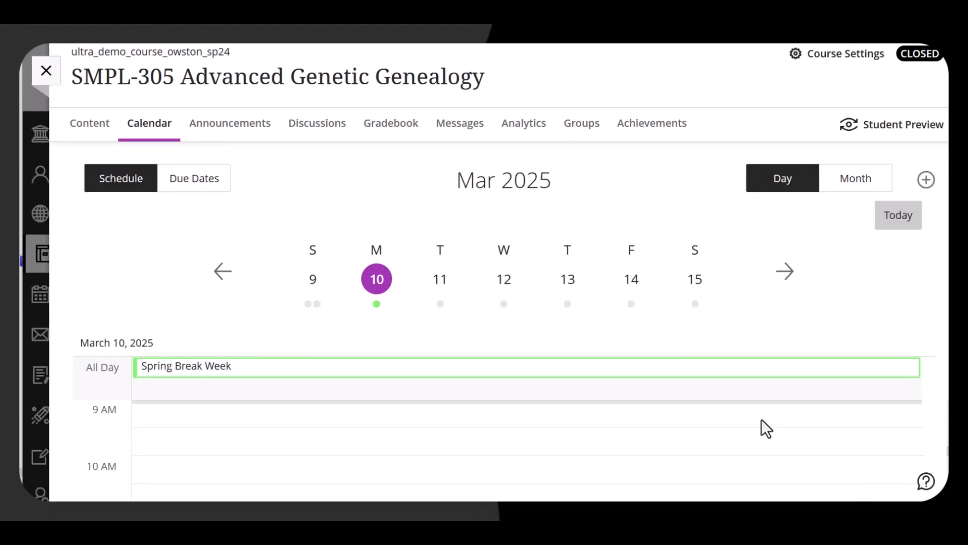
Rename only the May 5 occurrence to Week 16 Begins.
left_click(173, 384)
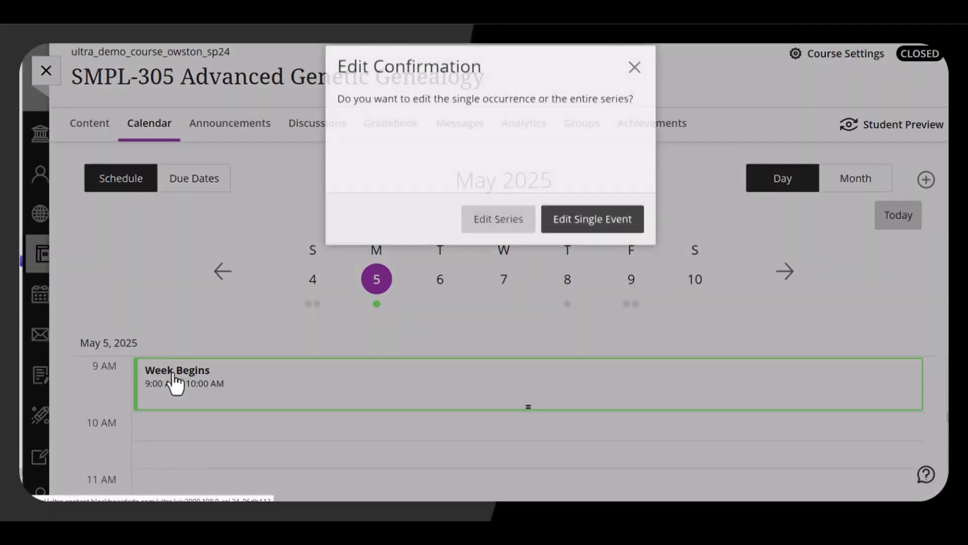
left_click(584, 230)
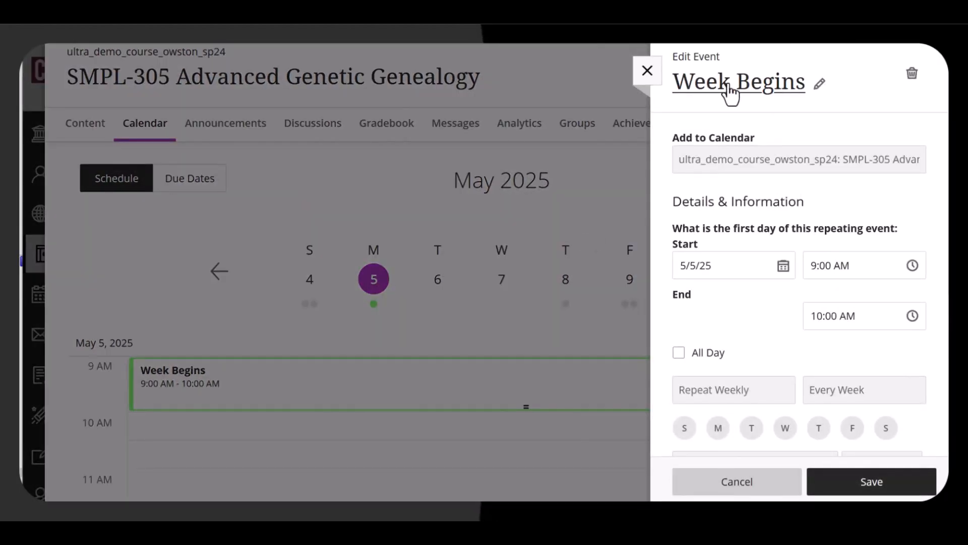
left_click(733, 92)
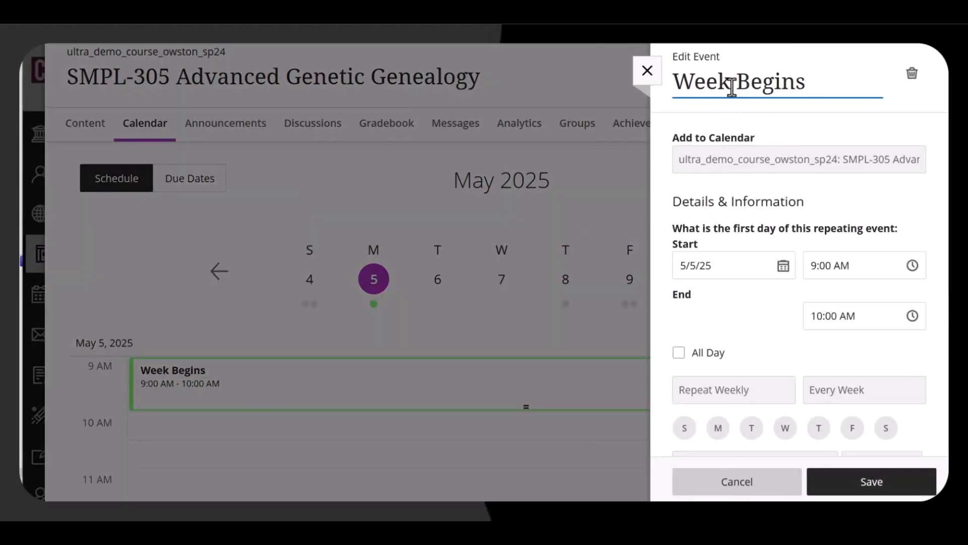
left_click(732, 86)
type("16")
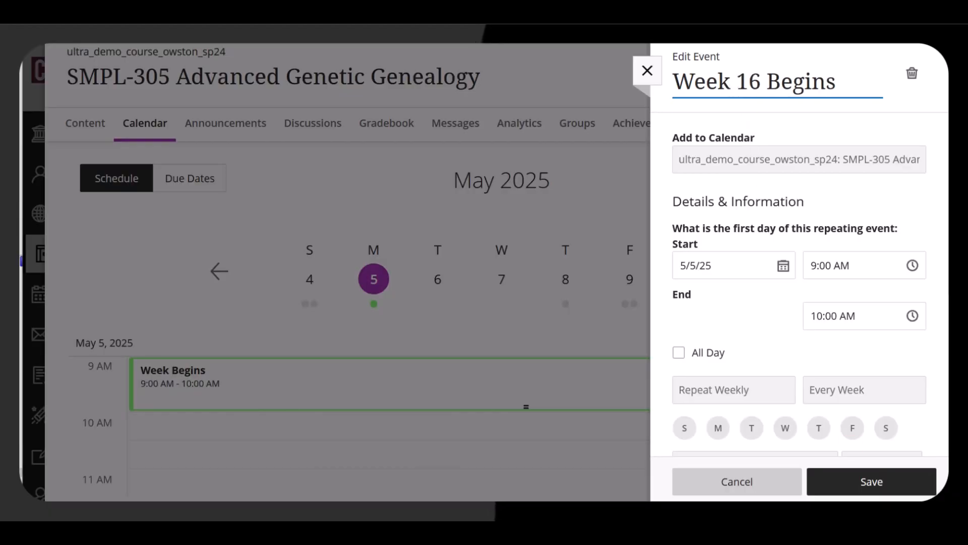
left_click(878, 483)
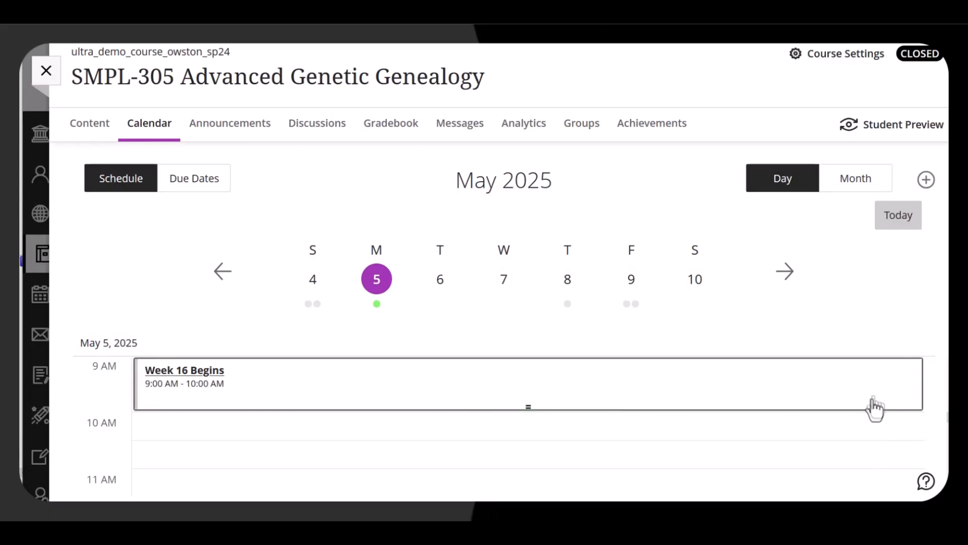
Switch to month view and browse back to April 2025 to review the weekly labels.
left_click(853, 181)
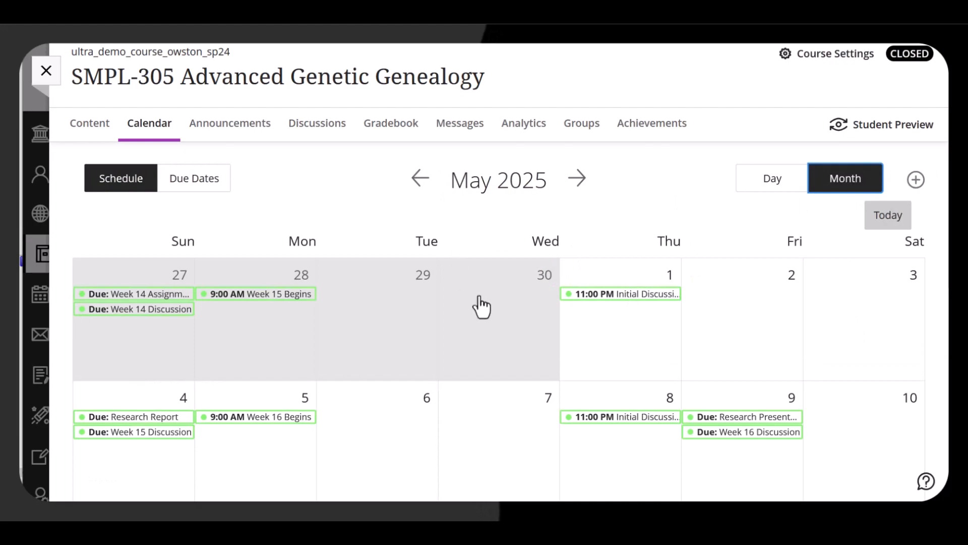
scroll(480, 305, "down", 5)
scroll(480, 305, "up", 5)
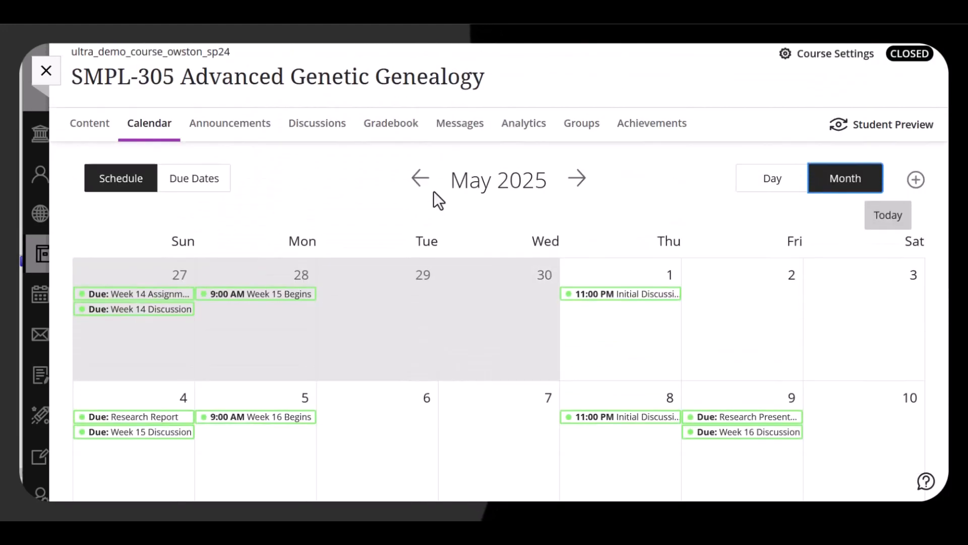
left_click(422, 181)
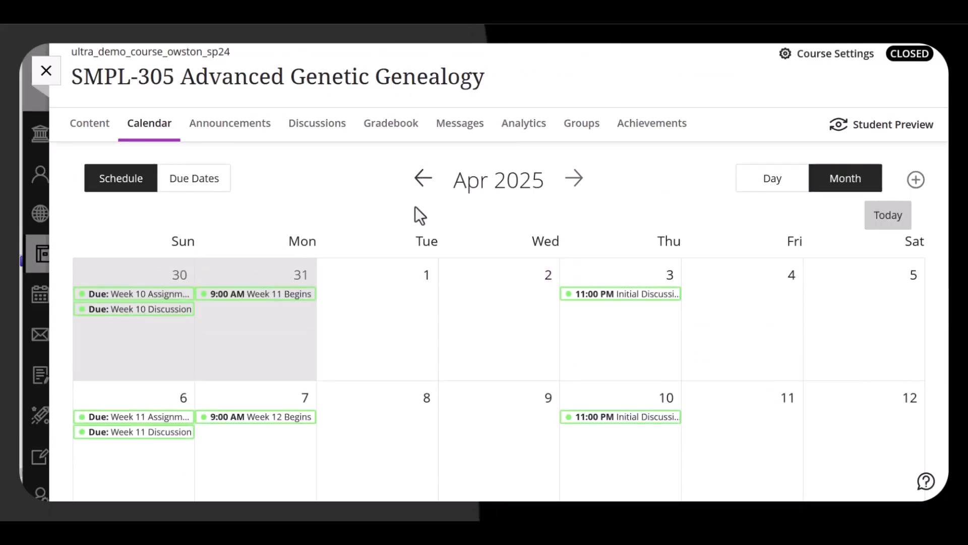
Browse back to March 2025 and review the Spring Break Week entries and weekly labels.
scroll(415, 208, "down", 5)
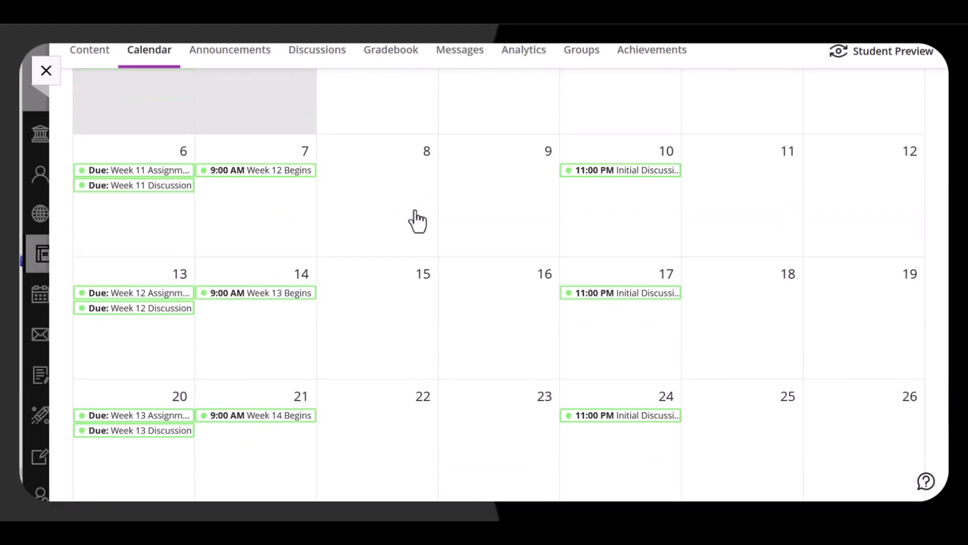
scroll(416, 221, "up", 5)
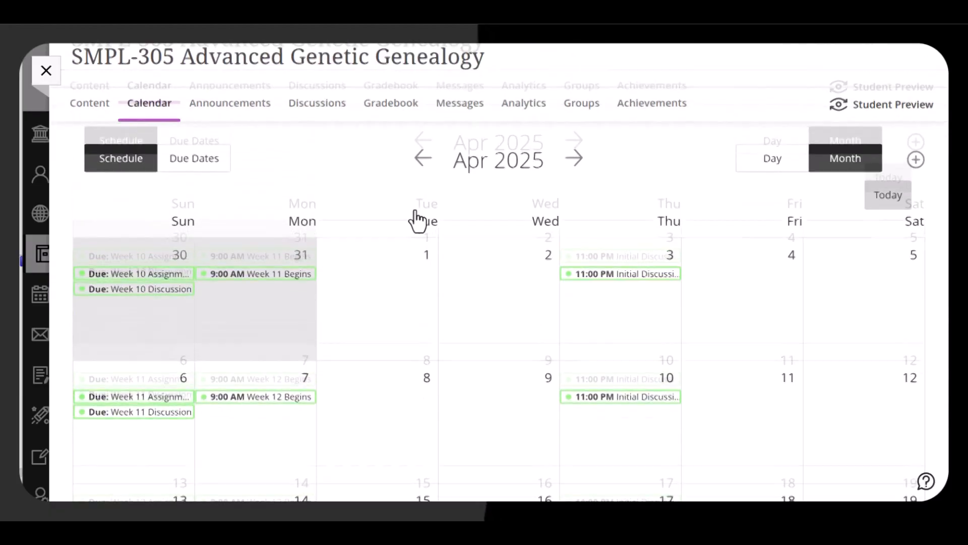
left_click(419, 192)
scroll(421, 199, "down", 8)
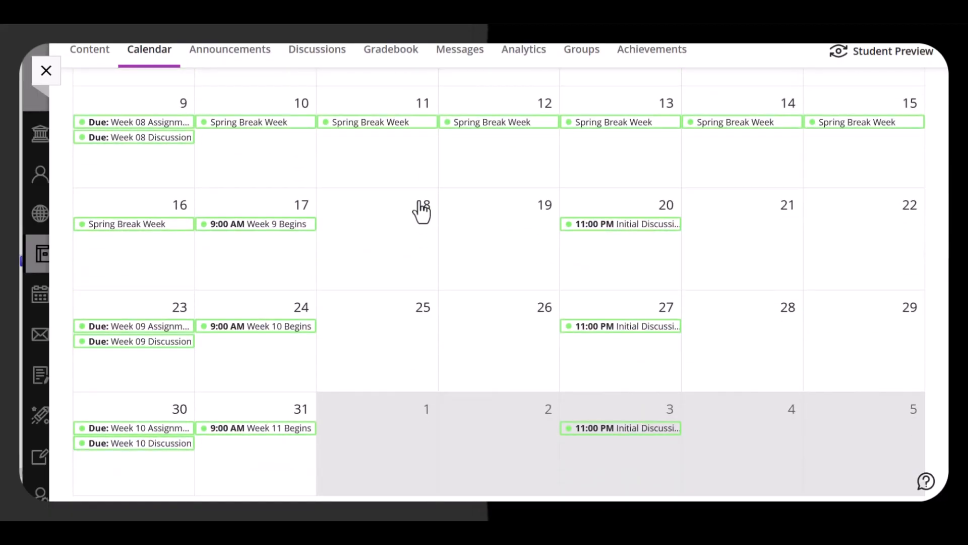
scroll(421, 212, "up", 2)
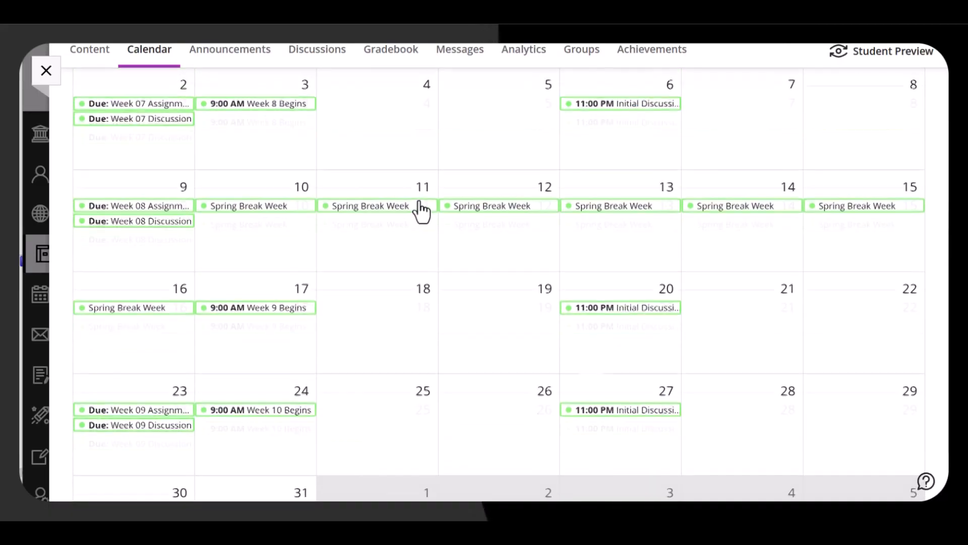
scroll(421, 212, "up", 3)
scroll(421, 207, "up", 3)
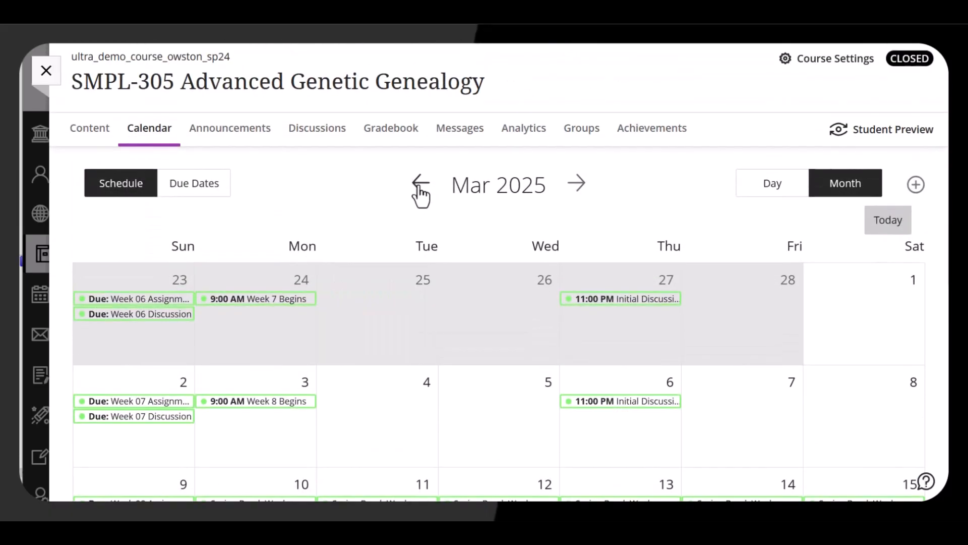
Browse back through February to January 2025, reviewing each month's weekly labels and due dates.
left_click(420, 193)
scroll(421, 201, "down", 3)
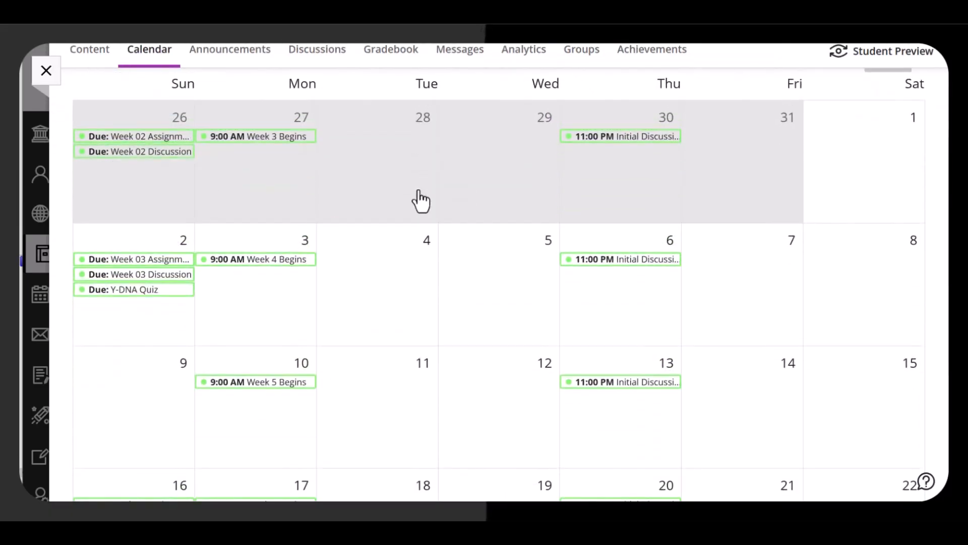
scroll(421, 200, "down", 1)
scroll(421, 200, "down", 1)
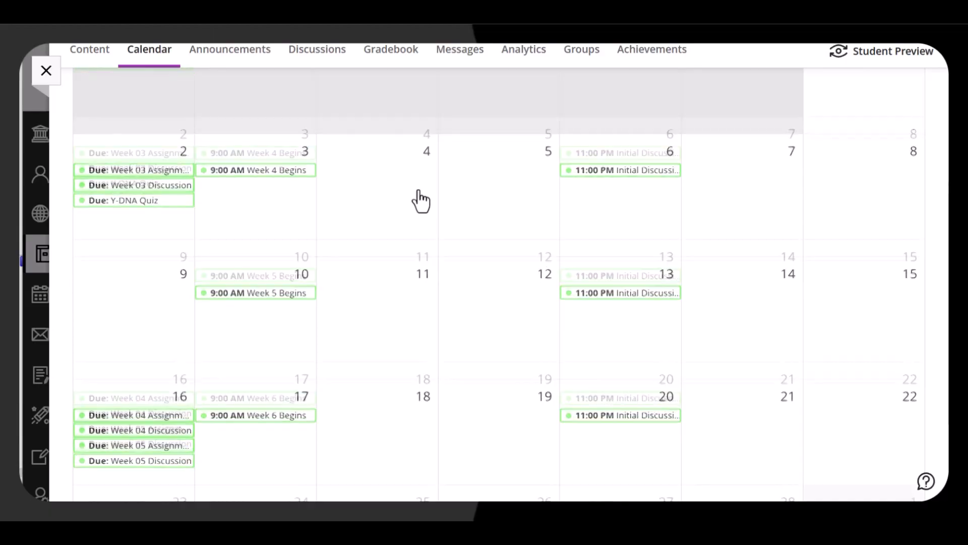
scroll(421, 201, "down", 1)
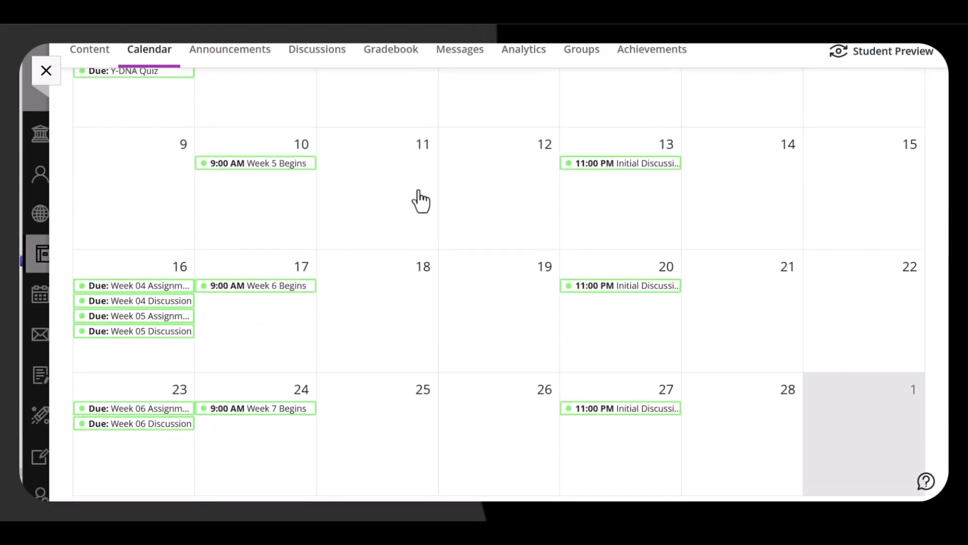
scroll(421, 201, "up", 6)
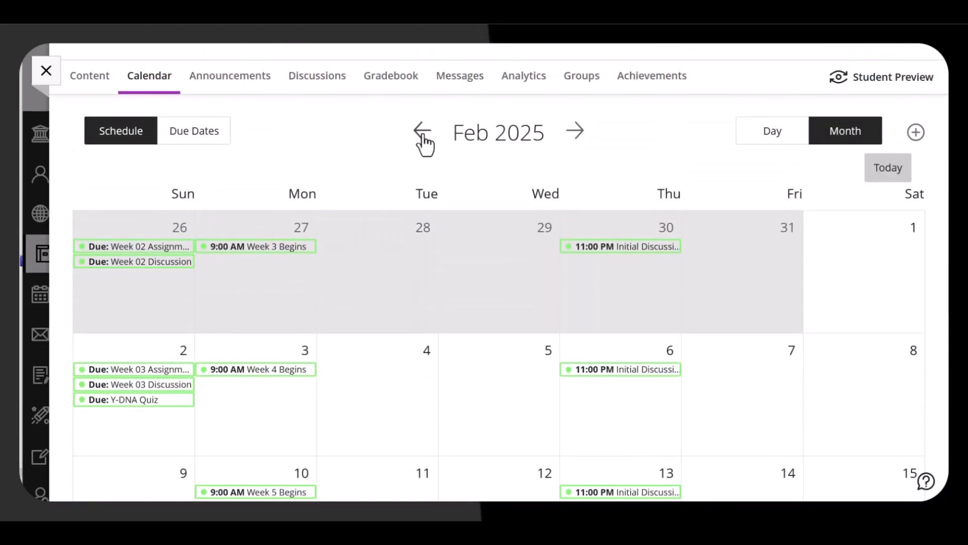
left_click(424, 143)
scroll(404, 175, "down", 6)
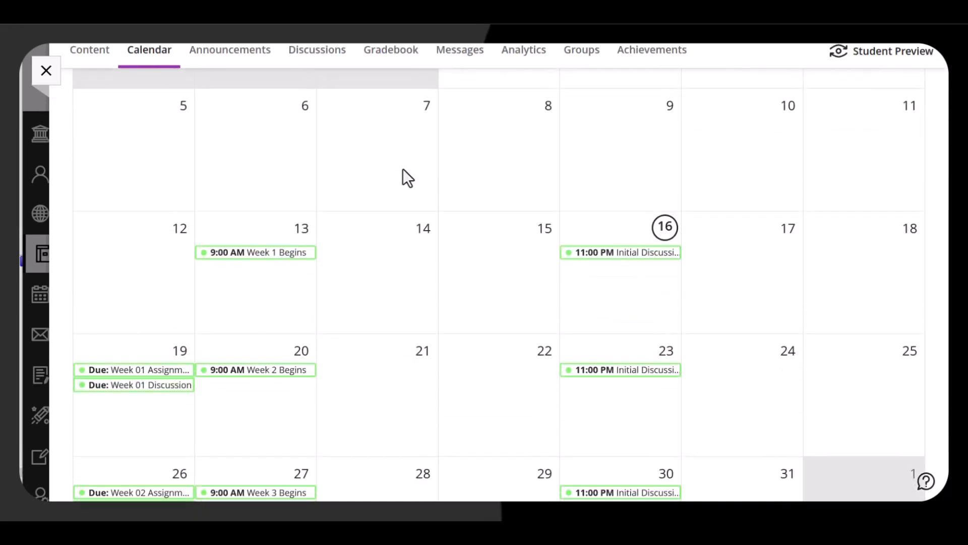